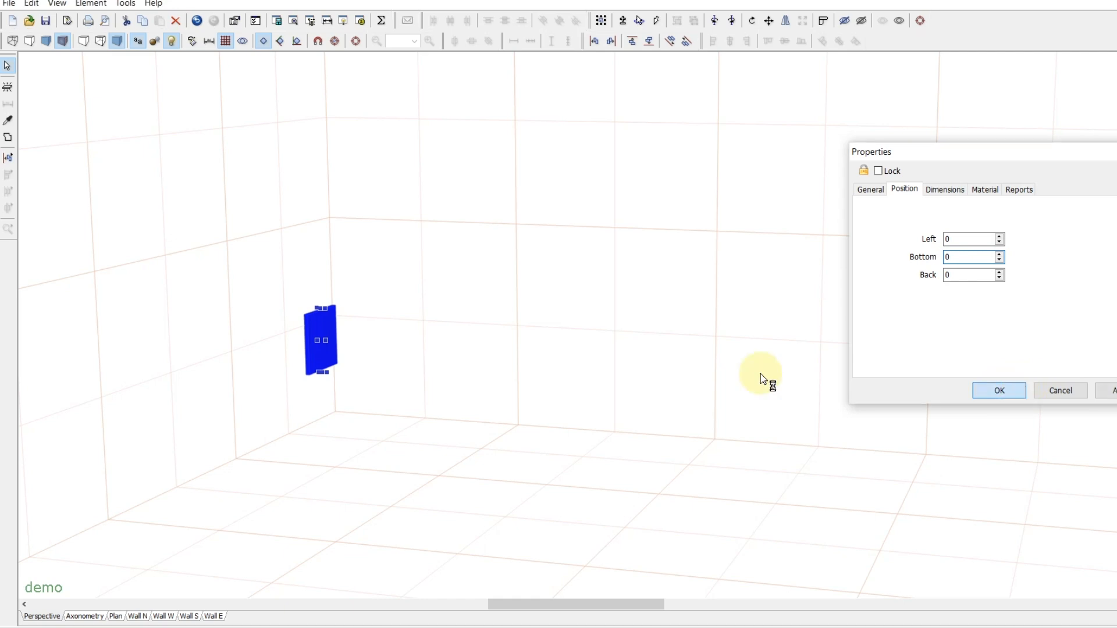
- Duplicate the side panel and rotate the copy 90° about the Z axis (forward-back)
{"action": "left_click", "coordinate": [384, 96]}
{"action": "key", "text": "ctrl+d"}
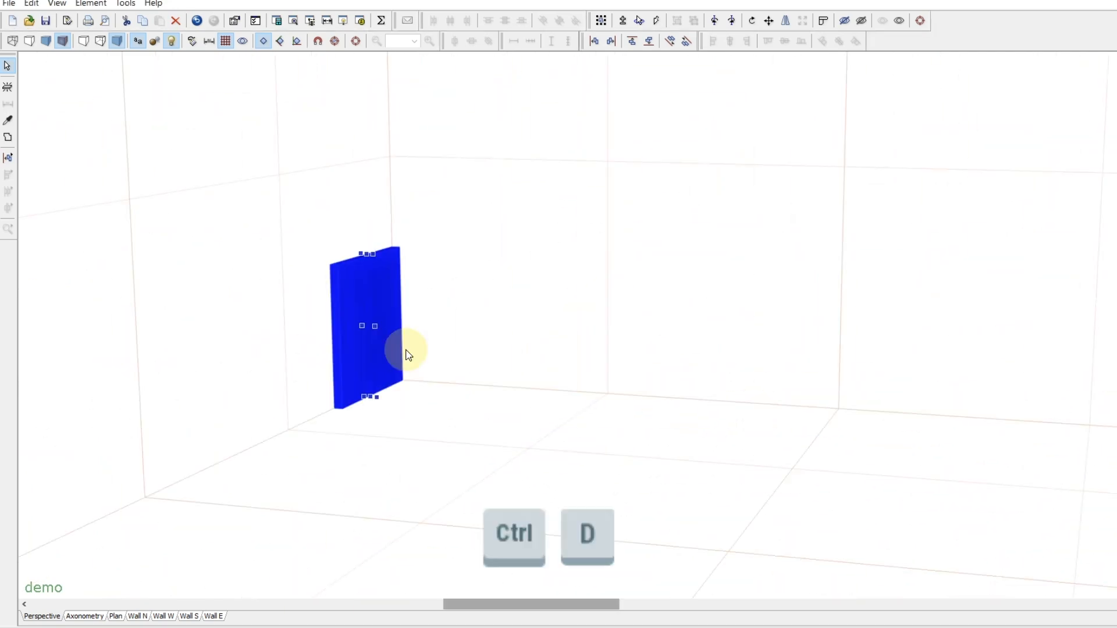
{"action": "left_click_drag", "start_coordinate": [511, 385], "coordinate": [412, 286]}
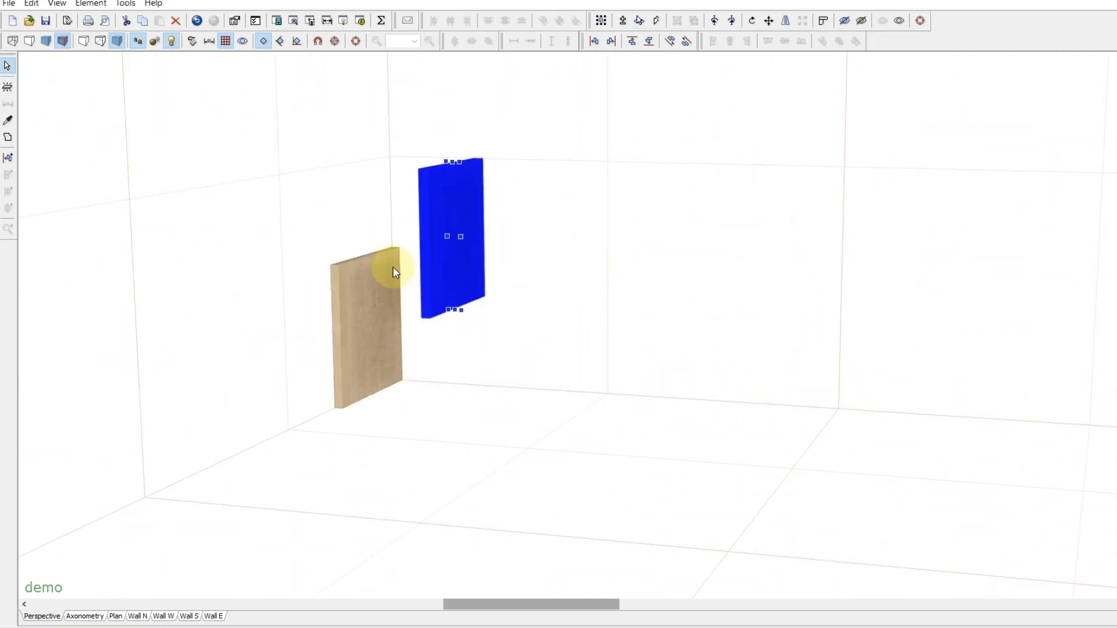
{"action": "key", "text": "ctrl+r"}
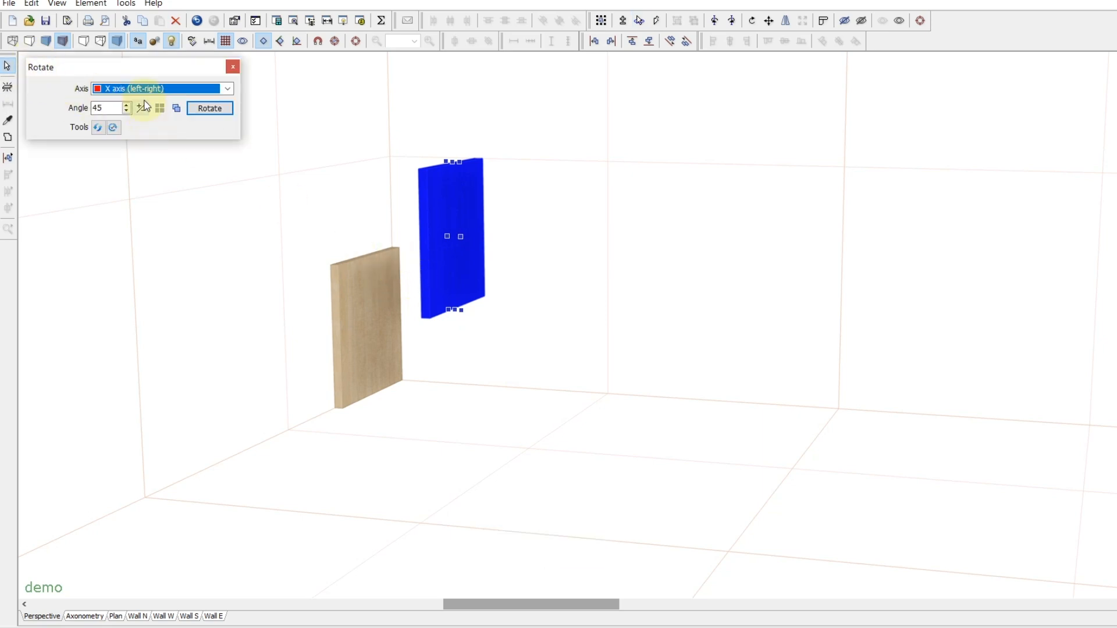
{"action": "left_click", "coordinate": [110, 88]}
{"action": "left_click", "coordinate": [121, 117]}
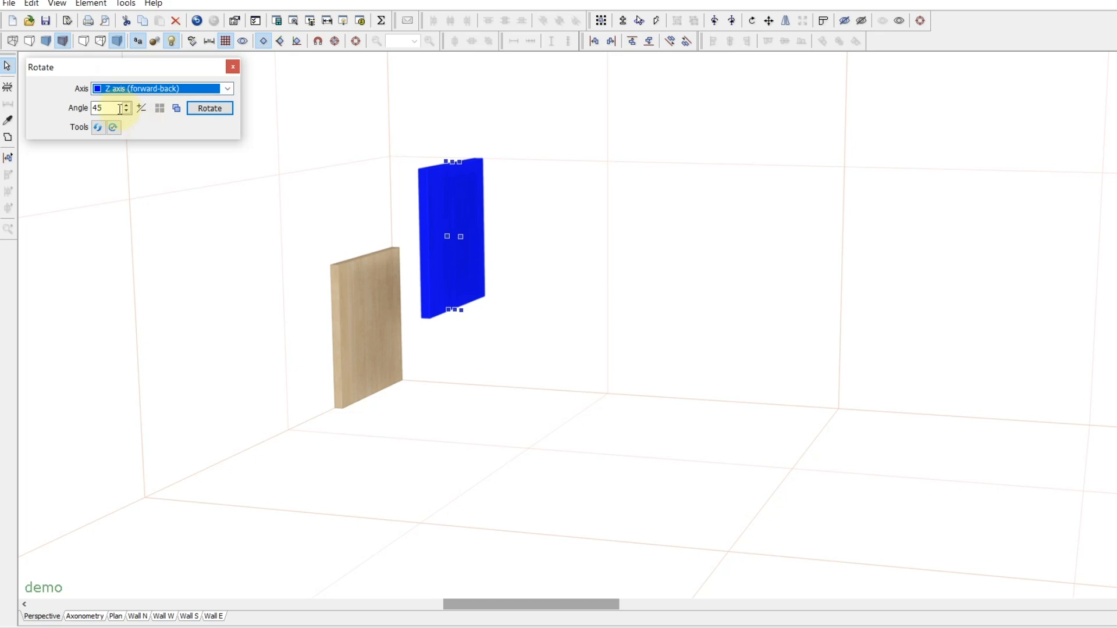
{"action": "double_click", "coordinate": [111, 109]}
{"action": "type", "text": "90"}
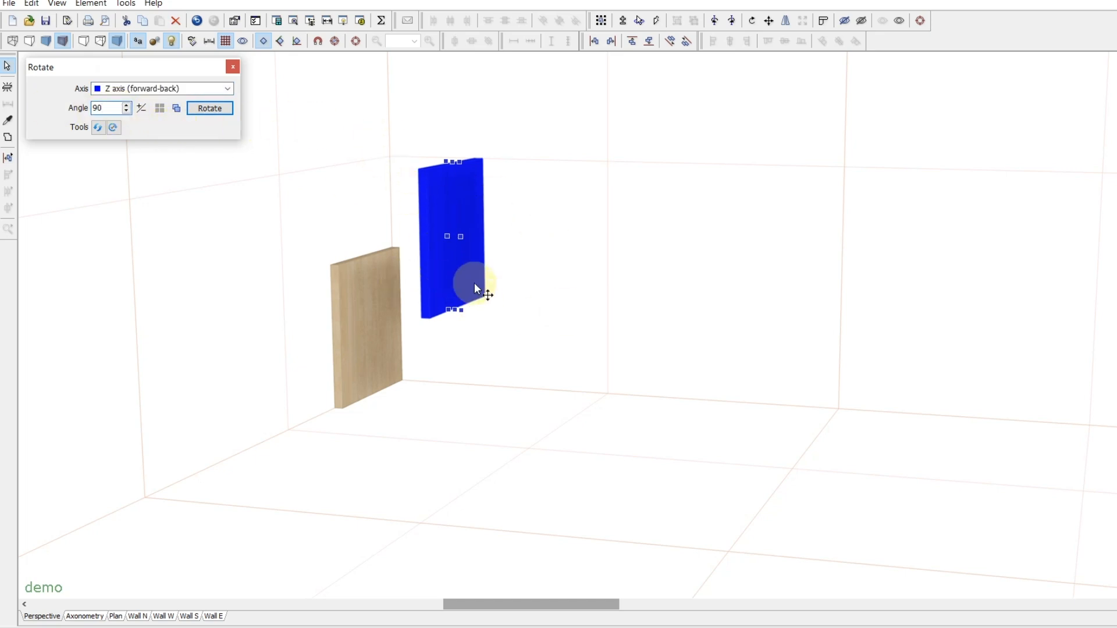
{"action": "left_click", "coordinate": [211, 108]}
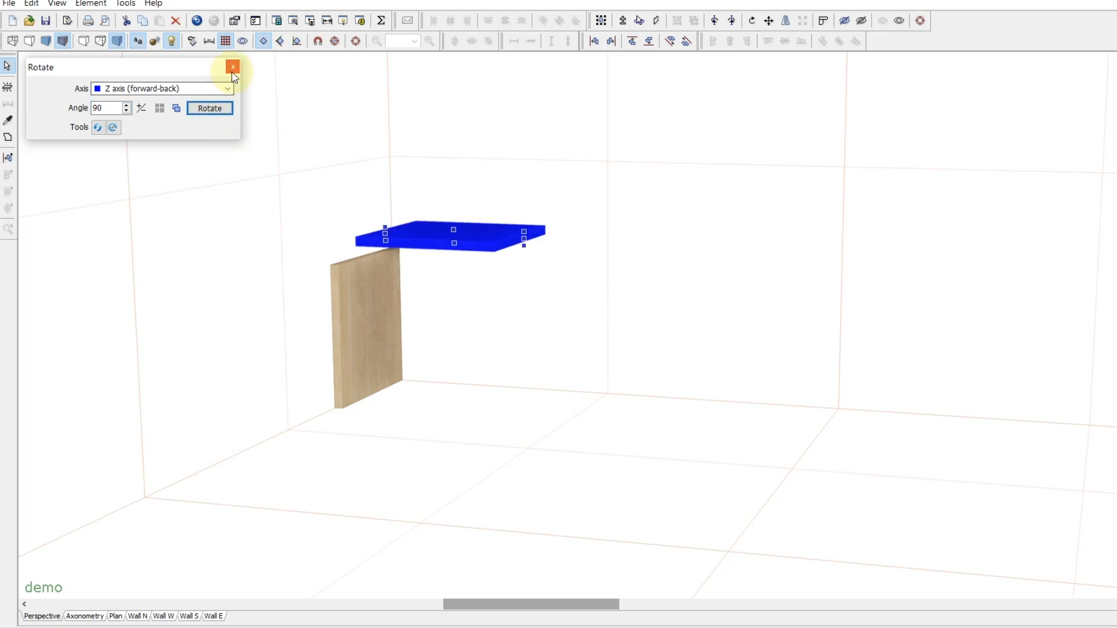
{"action": "left_click", "coordinate": [233, 72]}
- Place the horizontal panel on the floor against the side panel and set its width to 1600-18-18
{"action": "left_click_drag", "start_coordinate": [423, 227], "coordinate": [89, 424]}
{"action": "double_click", "coordinate": [339, 406]}
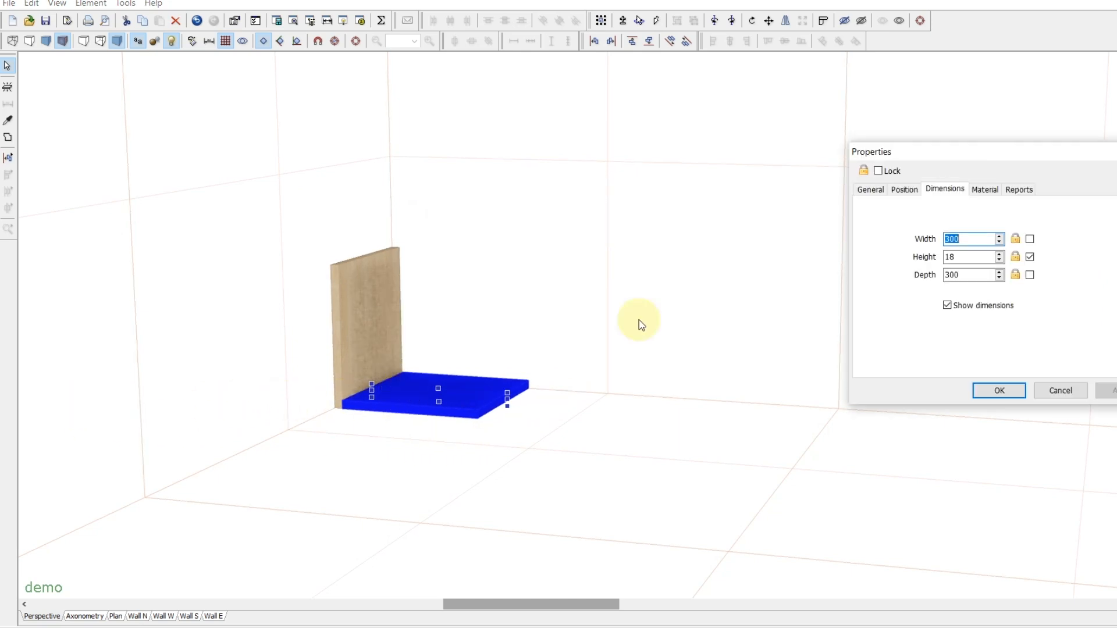
{"action": "double_click", "coordinate": [972, 242]}
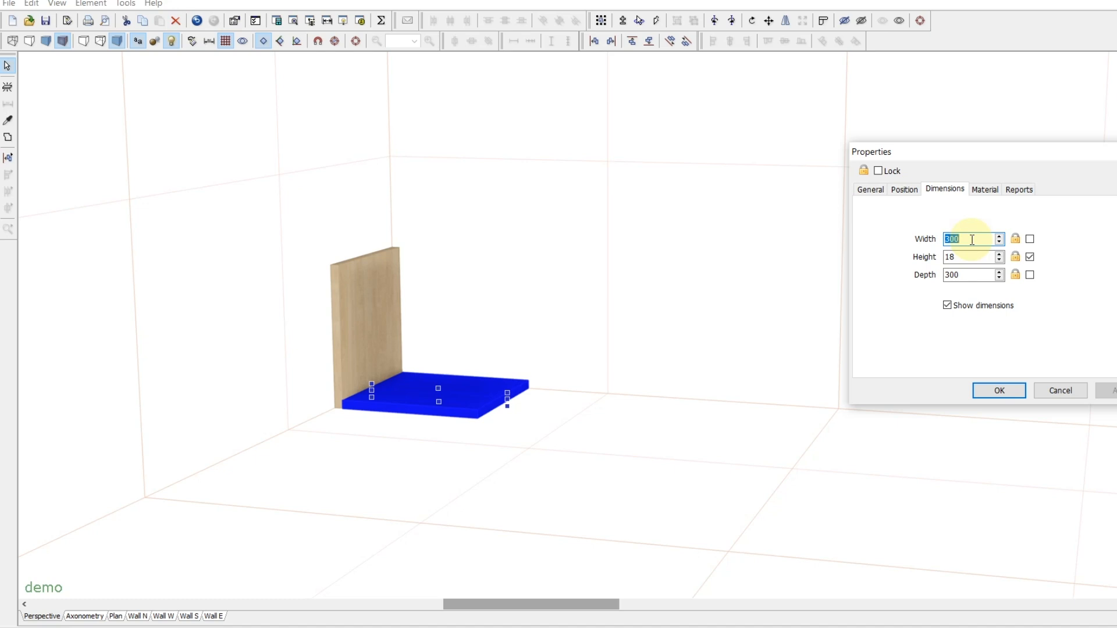
{"action": "type", "text": "1"}
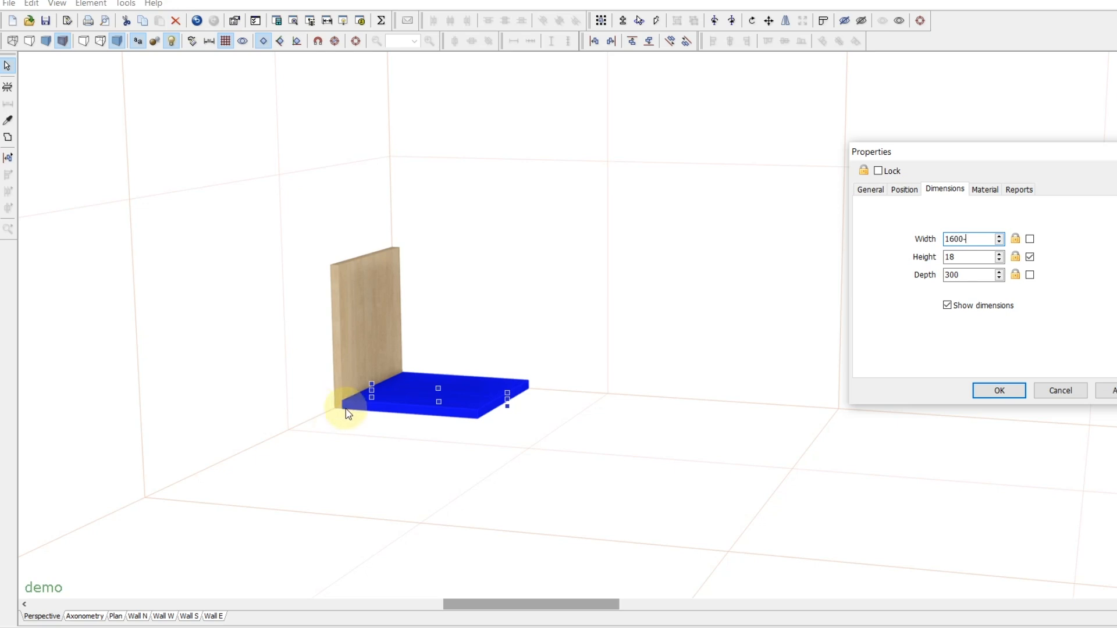
{"action": "type", "text": "600-"}
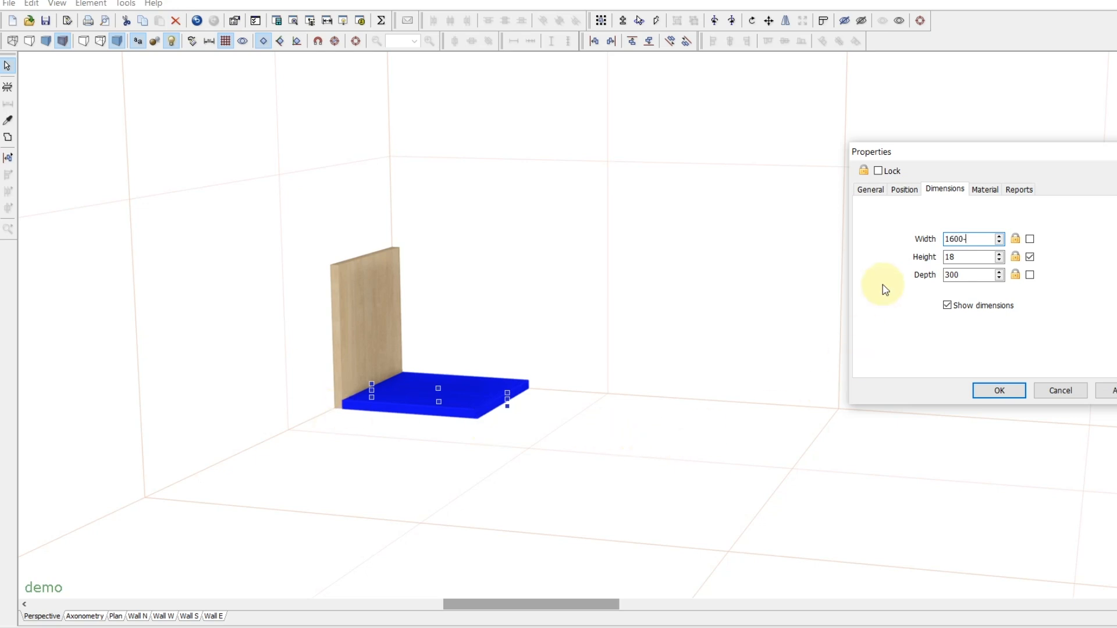
{"action": "type", "text": "18-18"}
{"action": "key", "text": "Return"}
{"action": "key", "text": "Return"}
- Duplicate the left side panel and place the copy at the opposite end of the bottom panel
{"action": "left_click", "coordinate": [264, 336]}
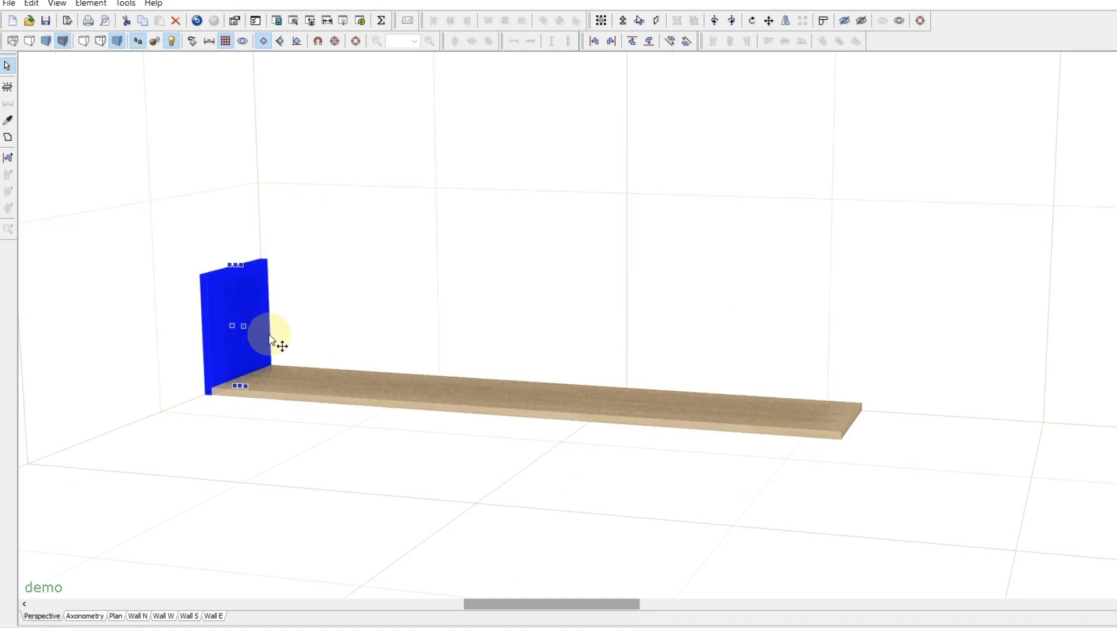
{"action": "key", "text": "ctrl+d"}
{"action": "left_click_drag", "start_coordinate": [237, 274], "coordinate": [448, 497]}
{"action": "left_click", "coordinate": [448, 497]}
- Duplicate the bottom panel and raise the copy between the two side panels
{"action": "left_click", "coordinate": [289, 388]}
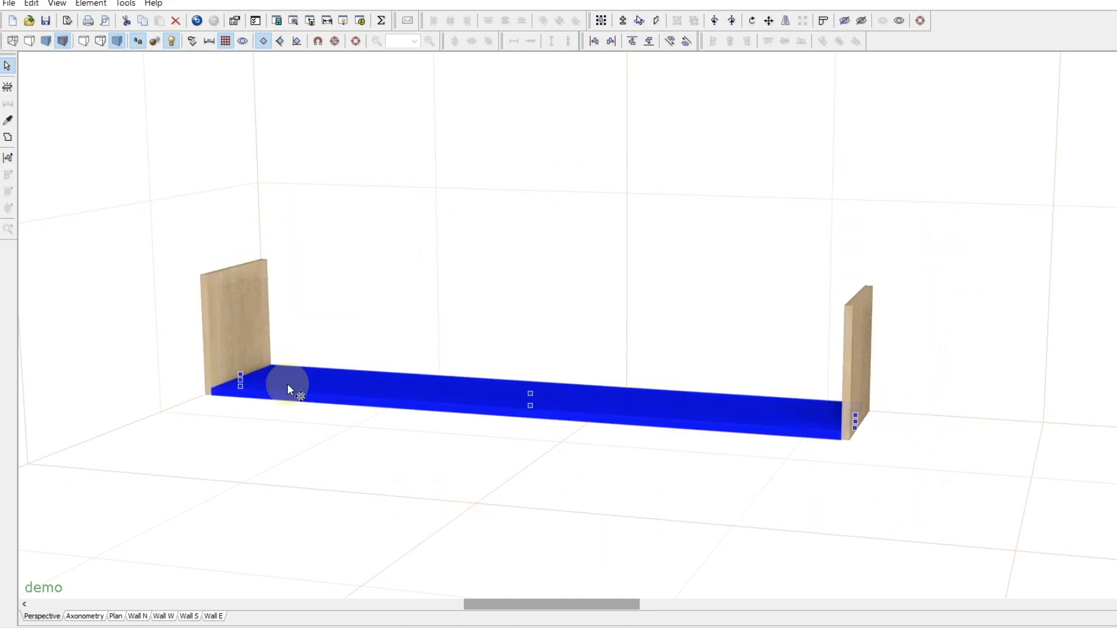
{"action": "key", "text": "ctrl+d"}
{"action": "left_click_drag", "start_coordinate": [285, 378], "coordinate": [271, 321]}
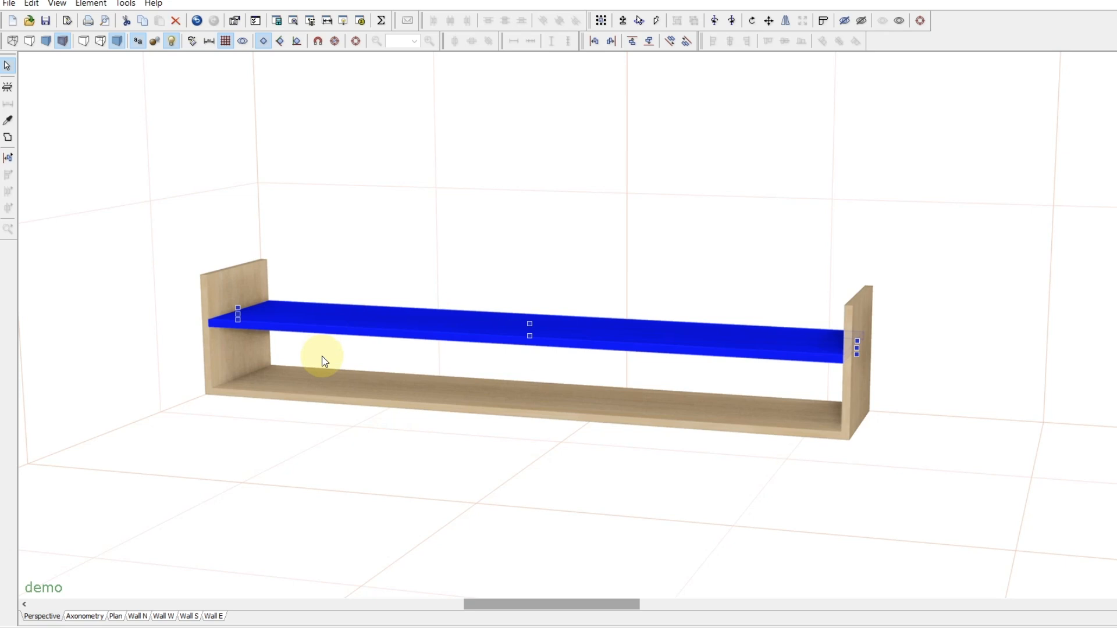
- Align the raised horizontal panel with the top of the left side panel
{"action": "key", "text": "shift"}
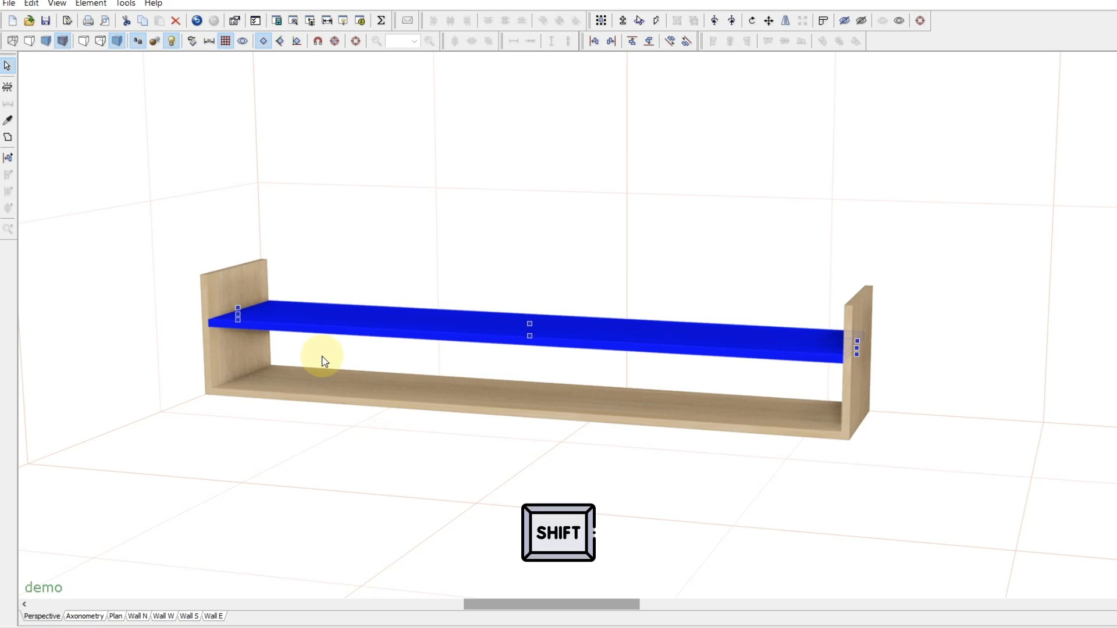
{"action": "left_click", "coordinate": [230, 286], "text": "shift"}
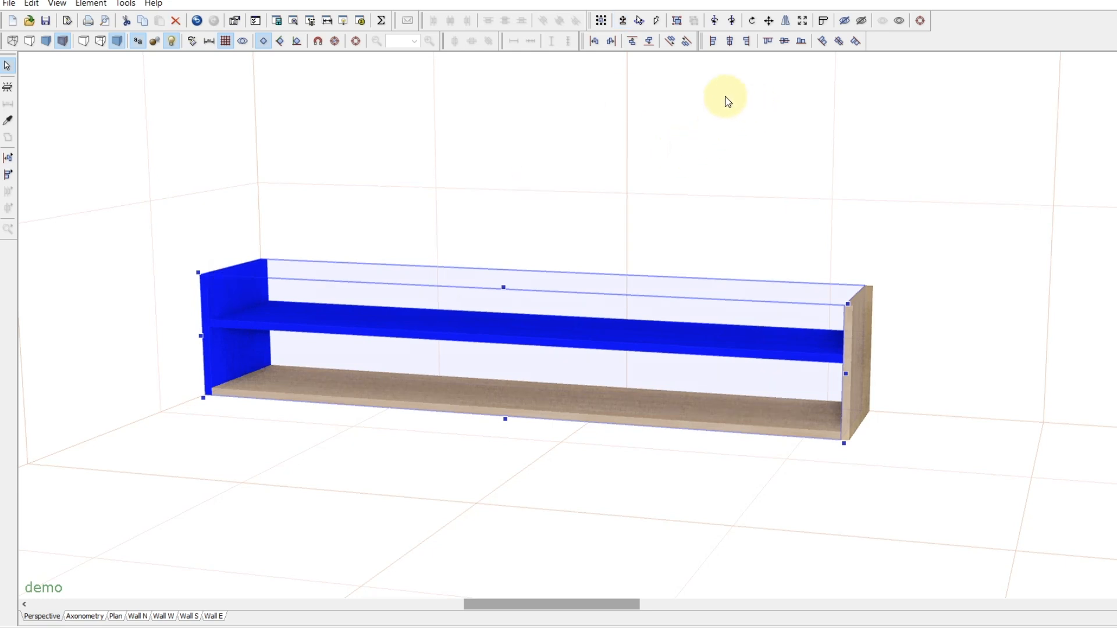
{"action": "left_click", "coordinate": [766, 41]}
{"action": "left_click", "coordinate": [550, 150]}
- Add two vertical dividers inside the frame from copies of the left side panel, shortened to fit under the top panel
{"action": "left_click_drag", "start_coordinate": [698, 494], "coordinate": [642, 506]}
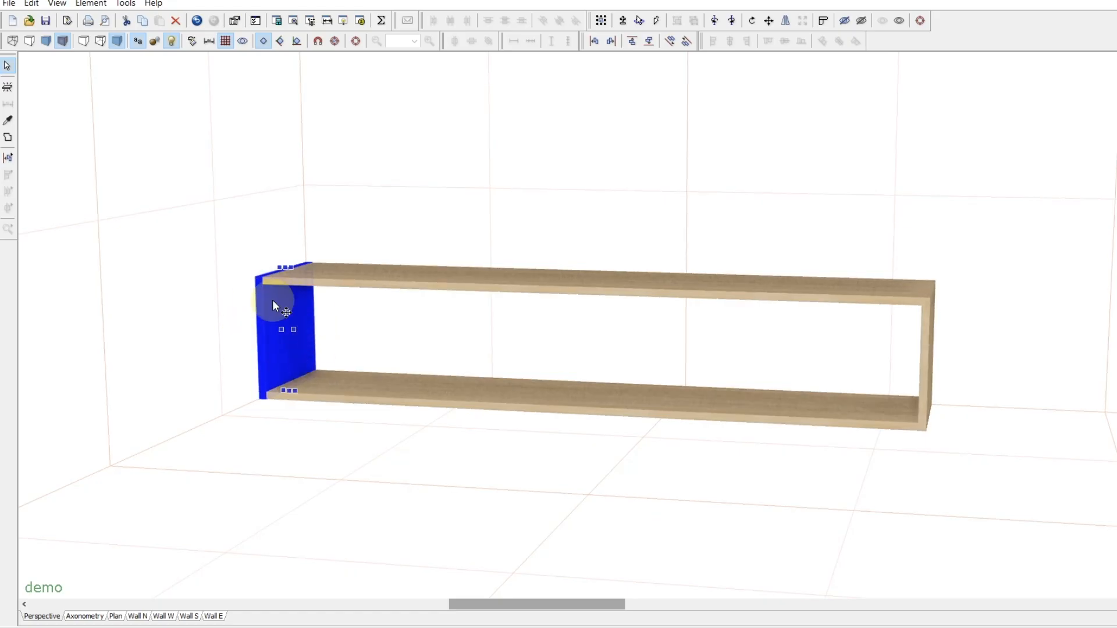
{"action": "left_click_drag", "start_coordinate": [272, 301], "coordinate": [400, 368]}
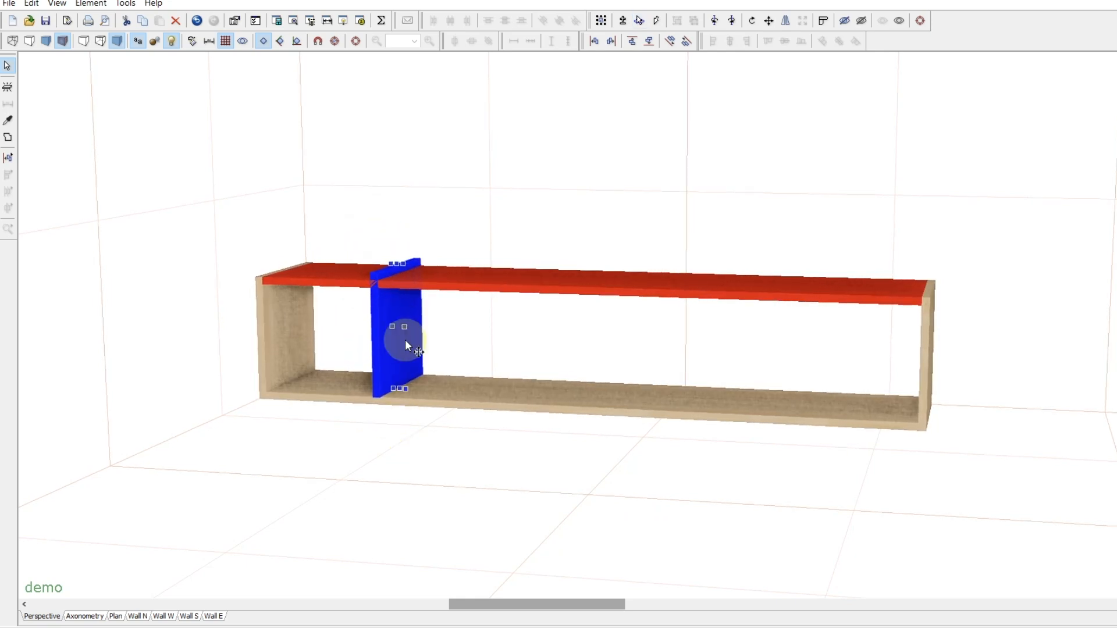
{"action": "left_click_drag", "start_coordinate": [397, 271], "coordinate": [398, 312]}
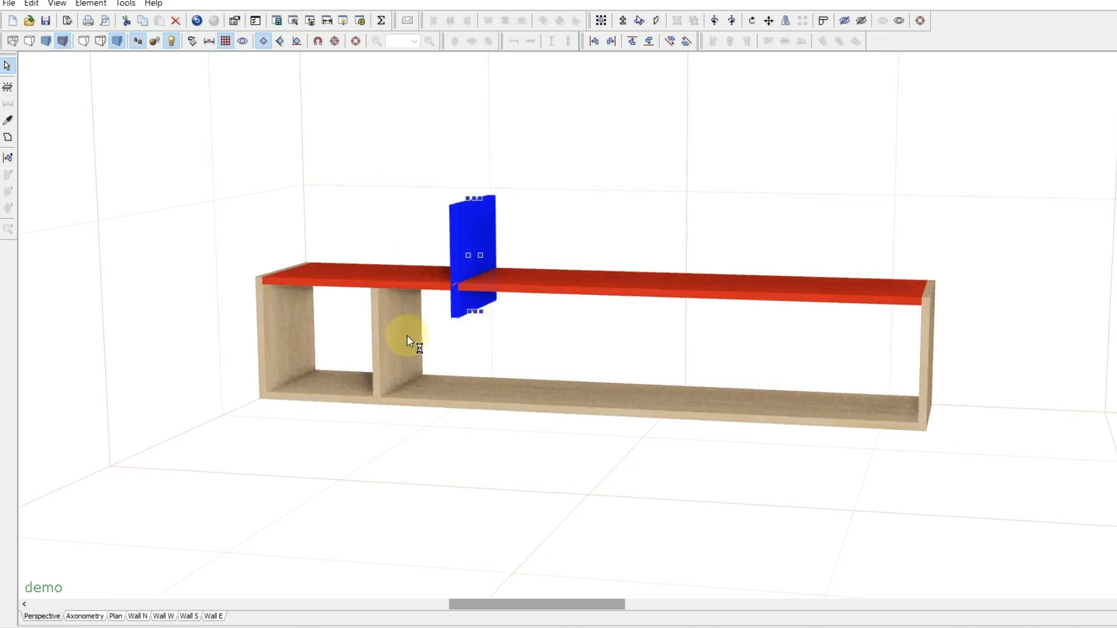
{"action": "left_click_drag", "start_coordinate": [478, 235], "coordinate": [587, 385]}
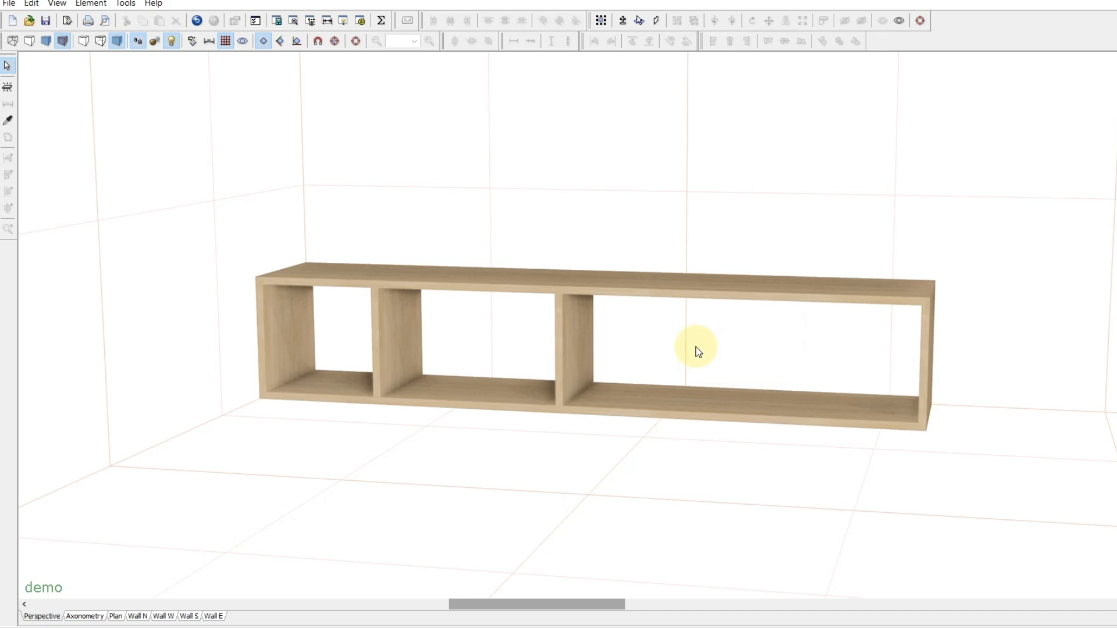
- Distribute both side panels and the two dividers evenly across the width of the shelf unit
{"action": "left_click", "coordinate": [282, 329]}
{"action": "left_click", "coordinate": [399, 338], "text": "shift"}
{"action": "left_click", "coordinate": [571, 338], "text": "shift"}
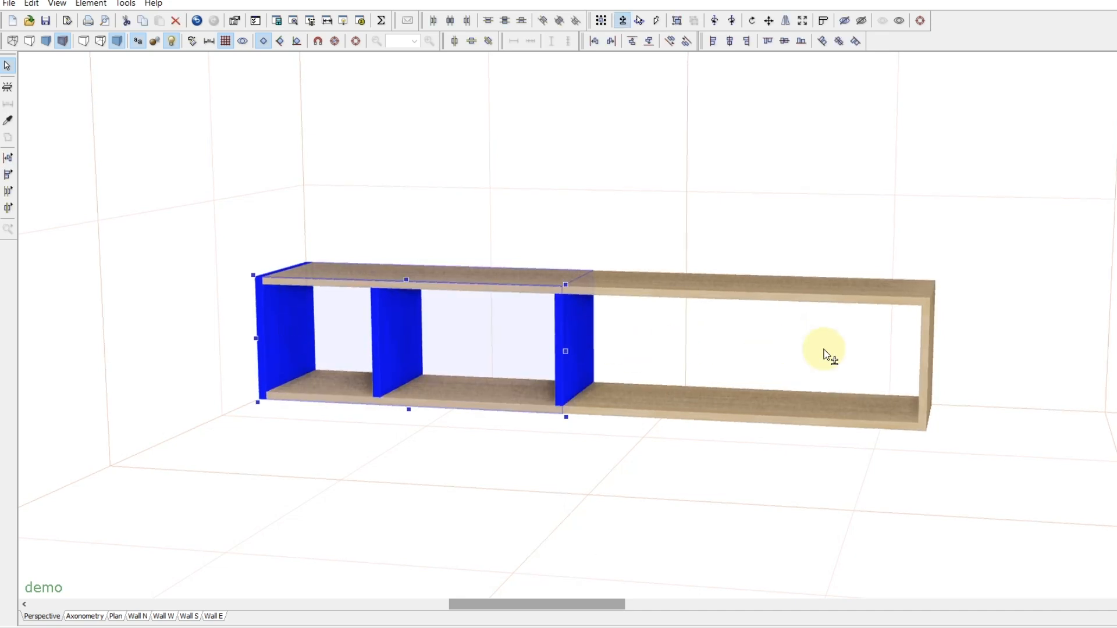
{"action": "left_click", "coordinate": [927, 352], "text": "shift"}
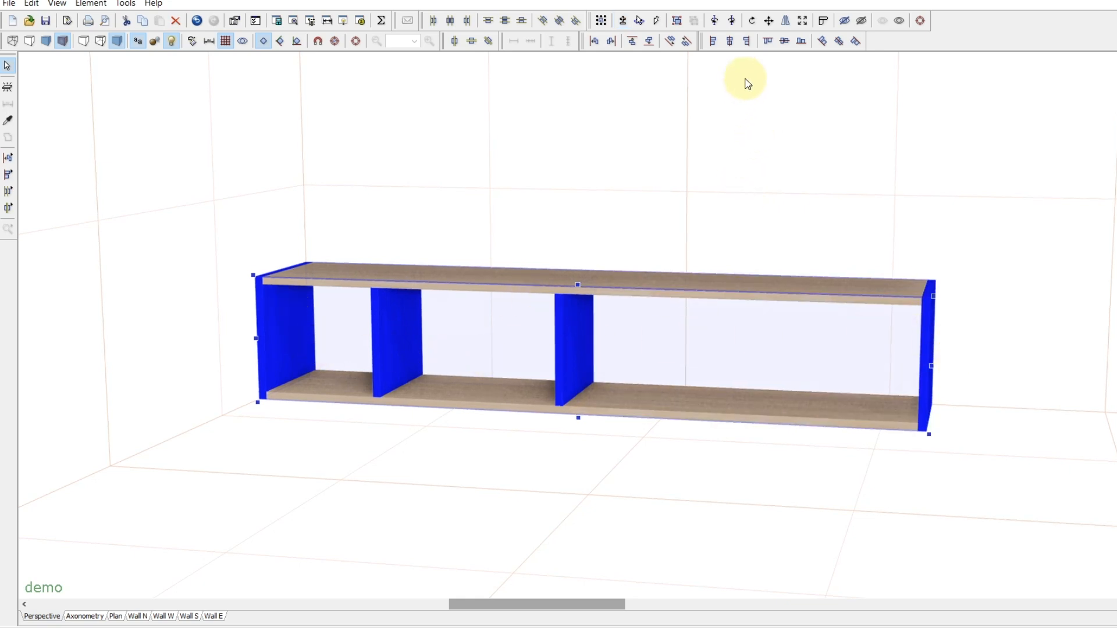
{"action": "left_click", "coordinate": [454, 21]}
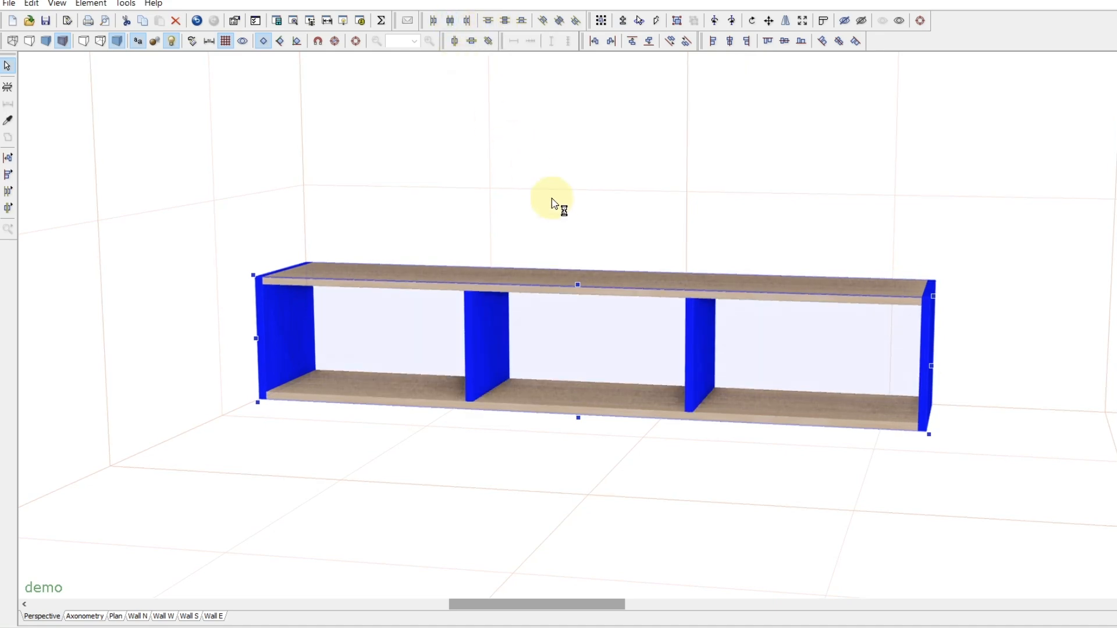
{"action": "left_click", "coordinate": [701, 186]}
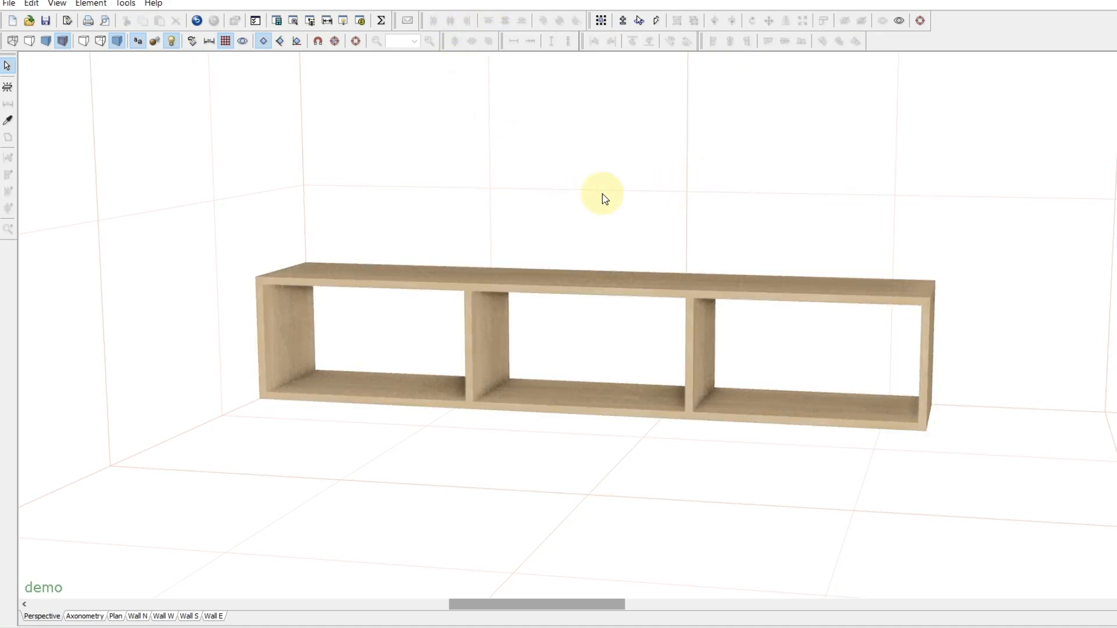
- Duplicate the four outer panels of the unit and move the copied frame to the right, clear of the original
{"action": "left_click", "coordinate": [271, 348]}
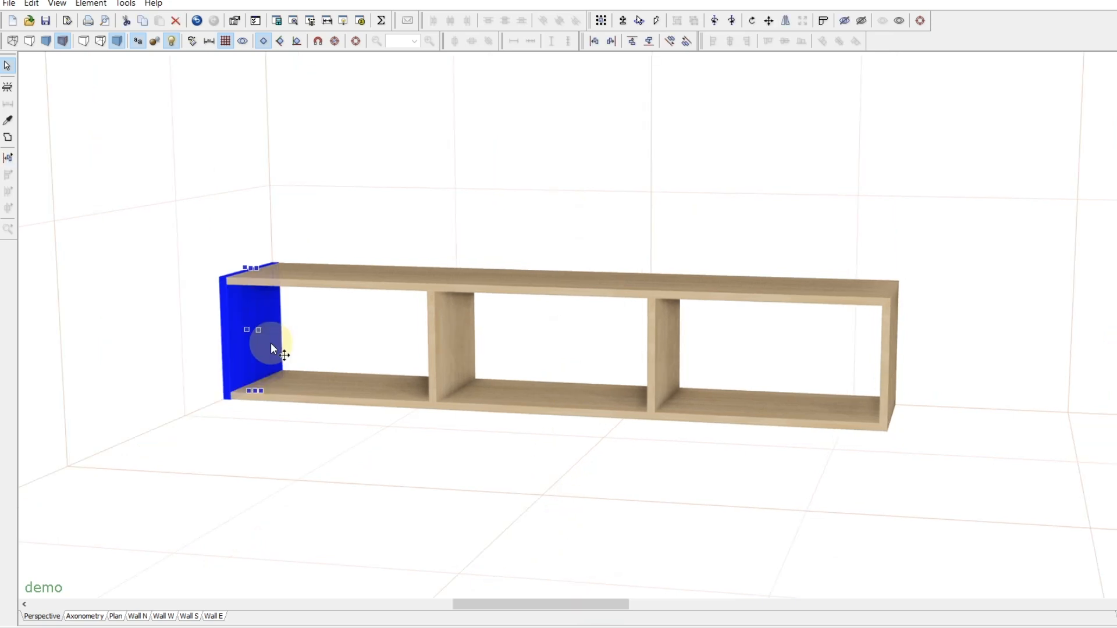
{"action": "left_click", "coordinate": [343, 388], "text": "shift"}
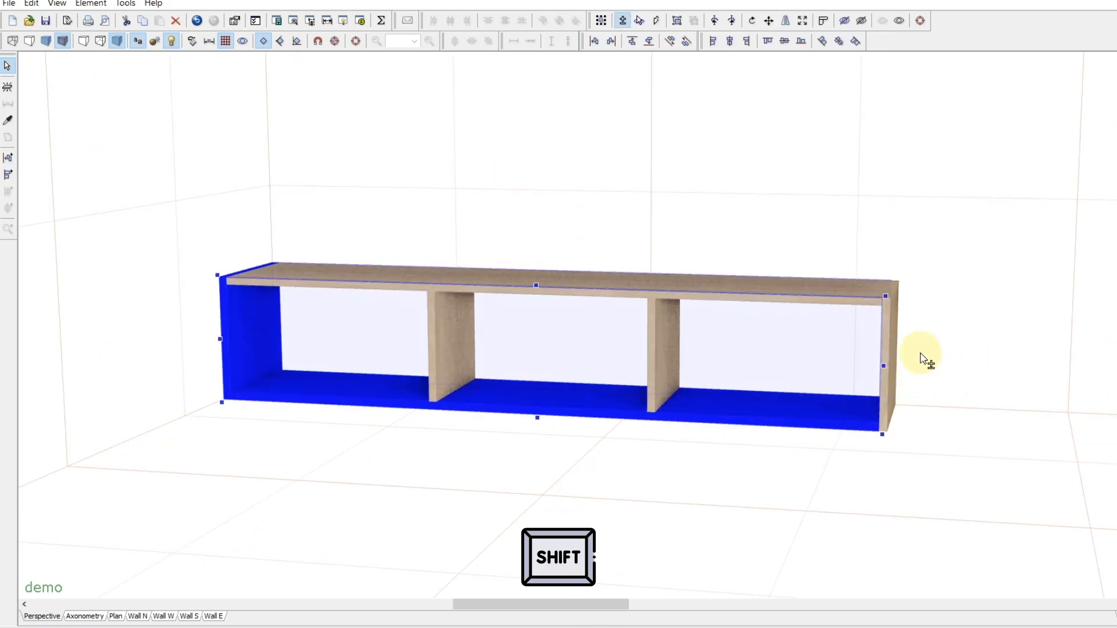
{"action": "left_click", "coordinate": [895, 348], "text": "shift"}
{"action": "left_click", "coordinate": [867, 290], "text": "shift"}
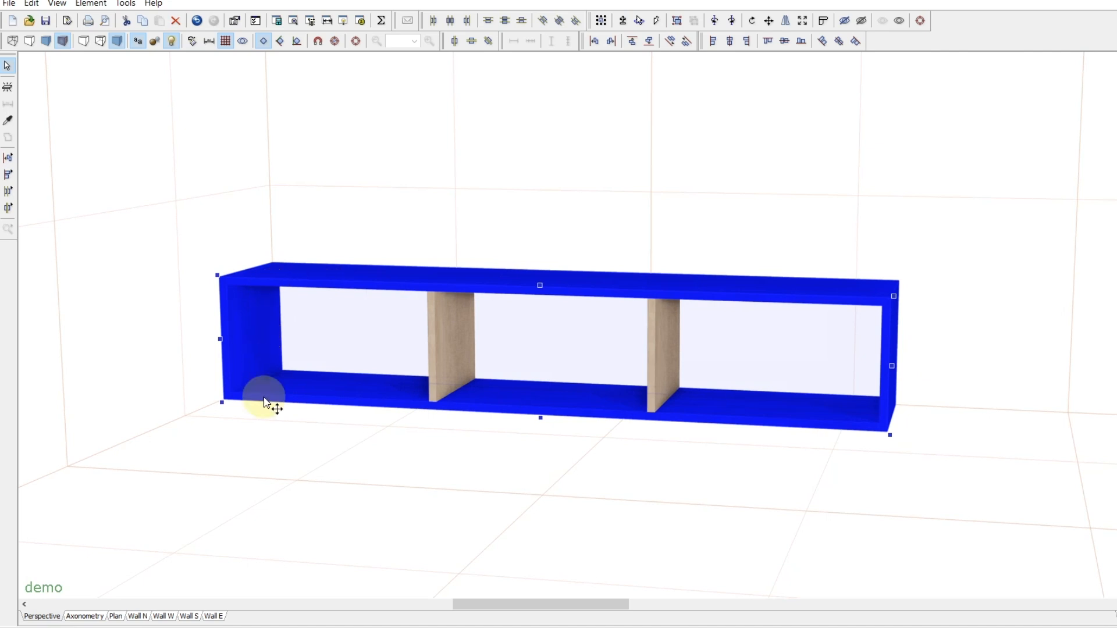
{"action": "key", "text": "ctrl+d"}
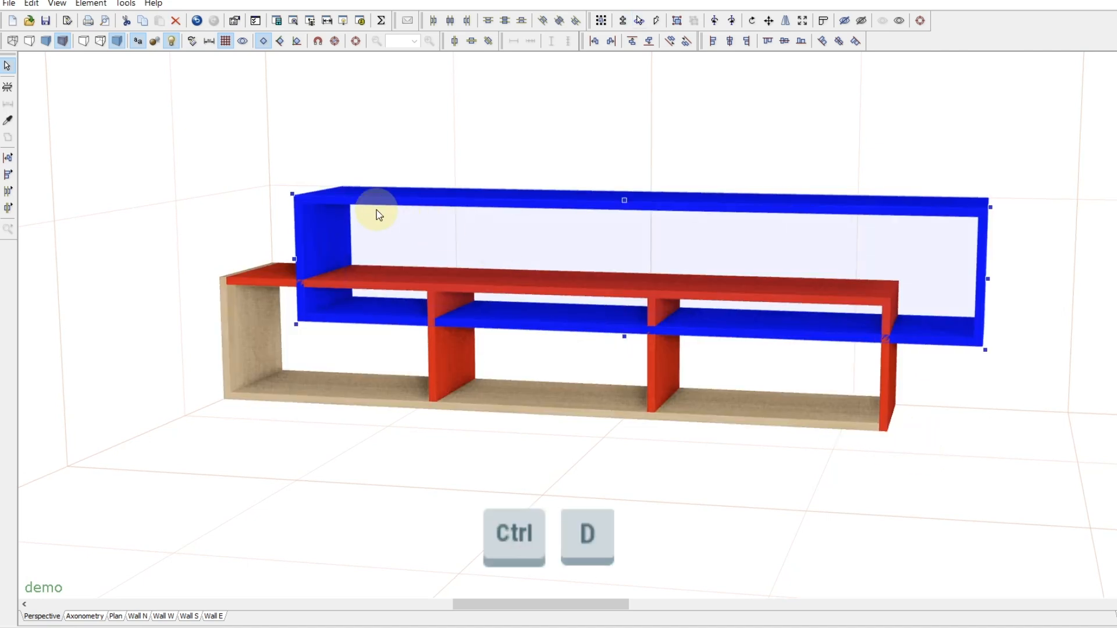
{"action": "left_click_drag", "start_coordinate": [312, 232], "coordinate": [1073, 436]}
- Center the view on the copied frame and group its four panels
{"action": "right_click", "coordinate": [1073, 434]}
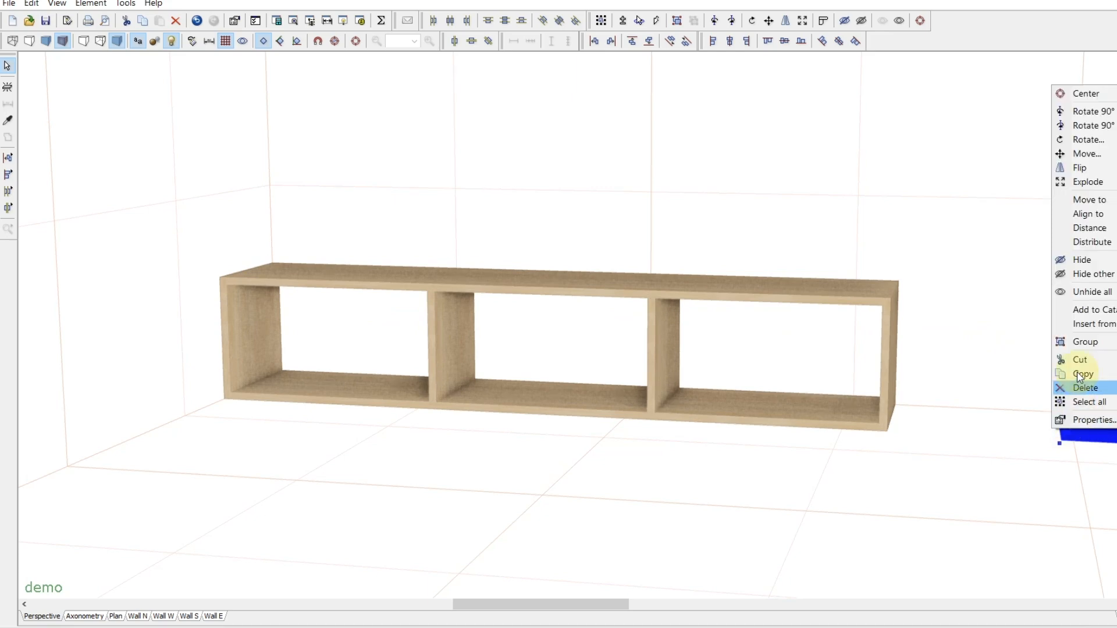
{"action": "left_click", "coordinate": [1076, 93]}
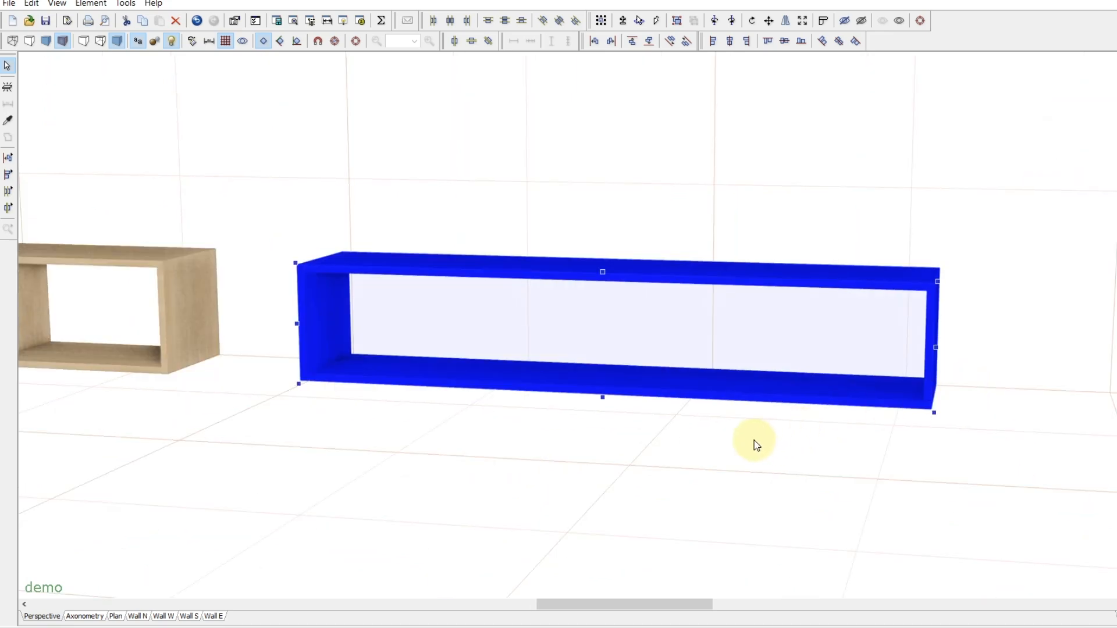
{"action": "key", "text": "ctrl+g"}
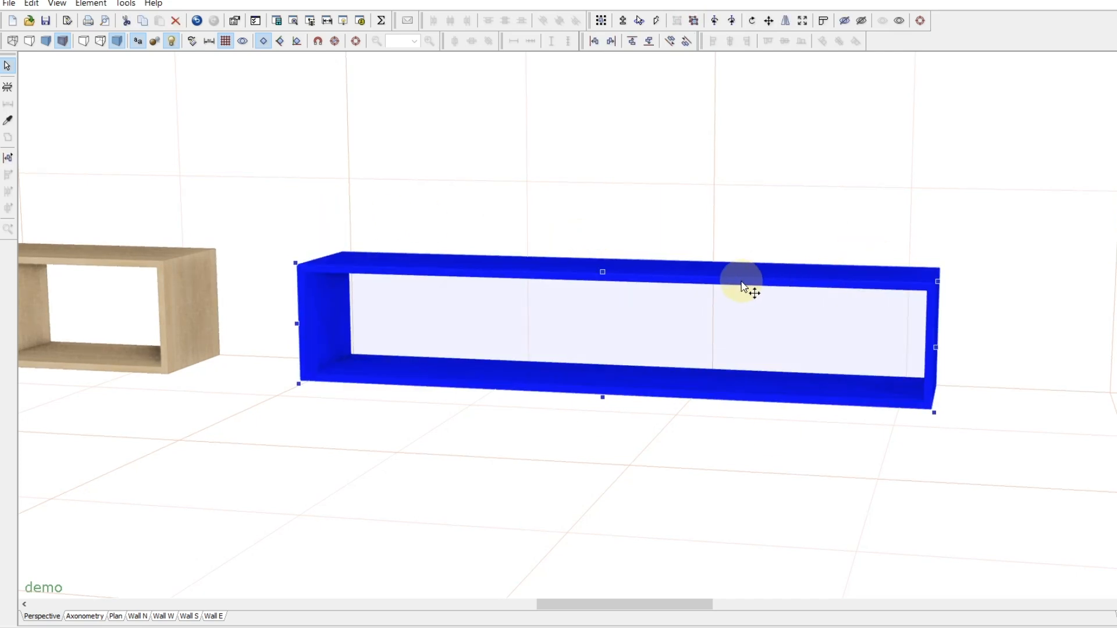
- Set the grouped frame's width to 400
{"action": "double_click", "coordinate": [740, 285]}
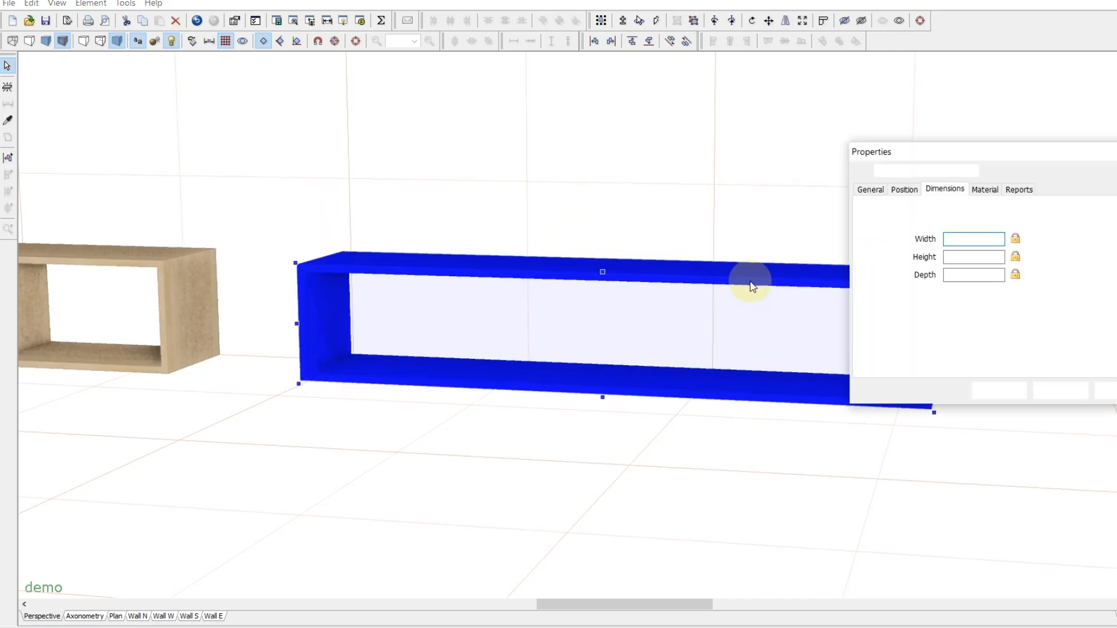
{"action": "left_click", "coordinate": [971, 238]}
{"action": "key", "text": "BackSpace"}
{"action": "key", "text": "BackSpace"}
{"action": "key", "text": "BackSpace"}
{"action": "key", "text": "BackSpace"}
{"action": "type", "text": "400"}
{"action": "left_click", "coordinate": [971, 257]}
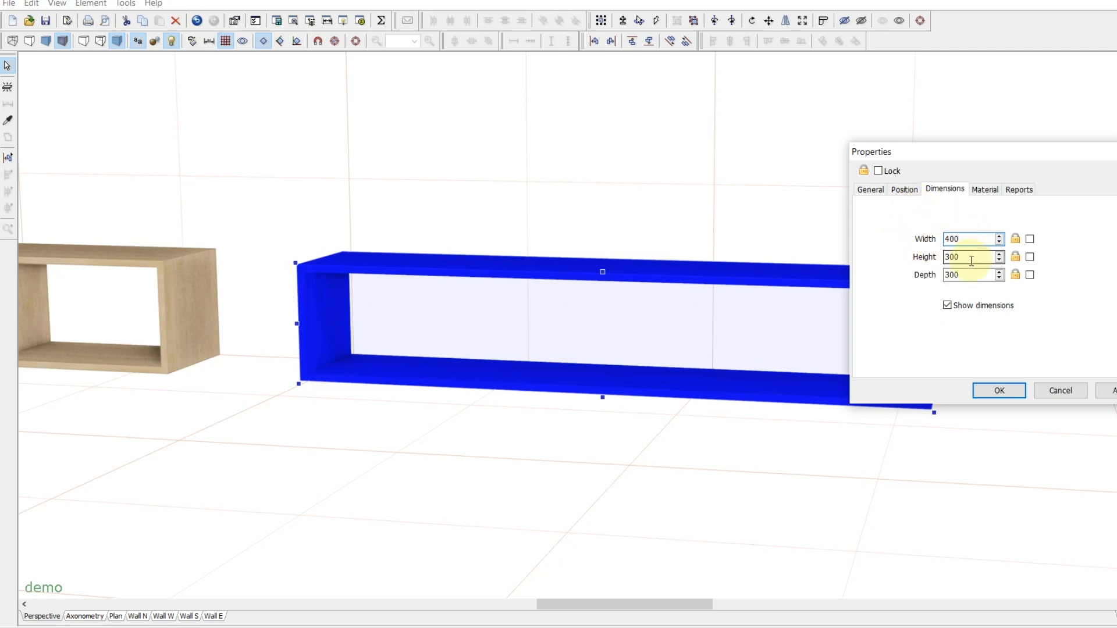
{"action": "key", "text": "Return"}
- Rotate the grouped frame 90° about the X axis (left-right)
{"action": "key", "text": "ctrl+r"}
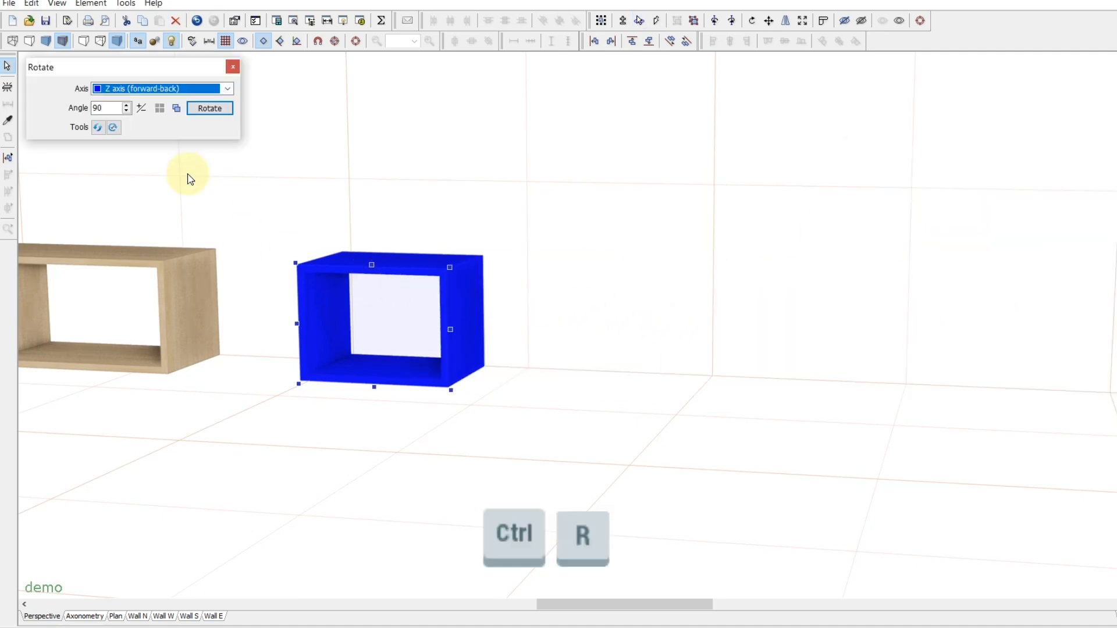
{"action": "left_click", "coordinate": [150, 90]}
{"action": "left_click", "coordinate": [134, 100]}
{"action": "left_click", "coordinate": [143, 88]}
{"action": "left_click", "coordinate": [131, 101]}
{"action": "left_click", "coordinate": [198, 113]}
{"action": "left_click", "coordinate": [232, 69]}
- Set the rotated frame's height to 200 and its depth to 250
{"action": "key", "text": "alt+Return"}
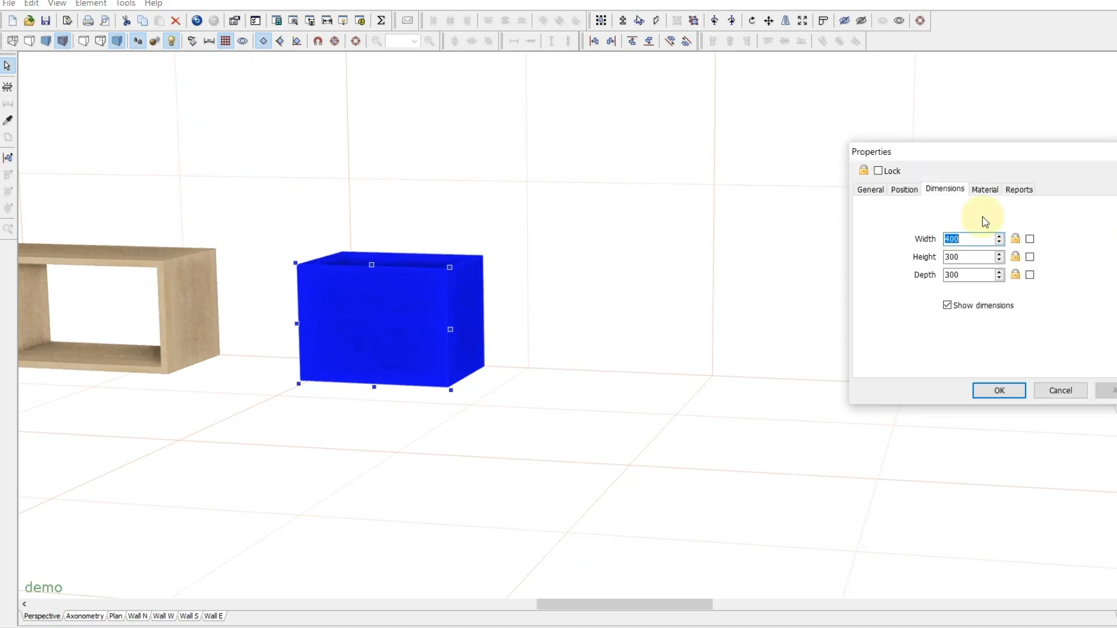
{"action": "double_click", "coordinate": [981, 257]}
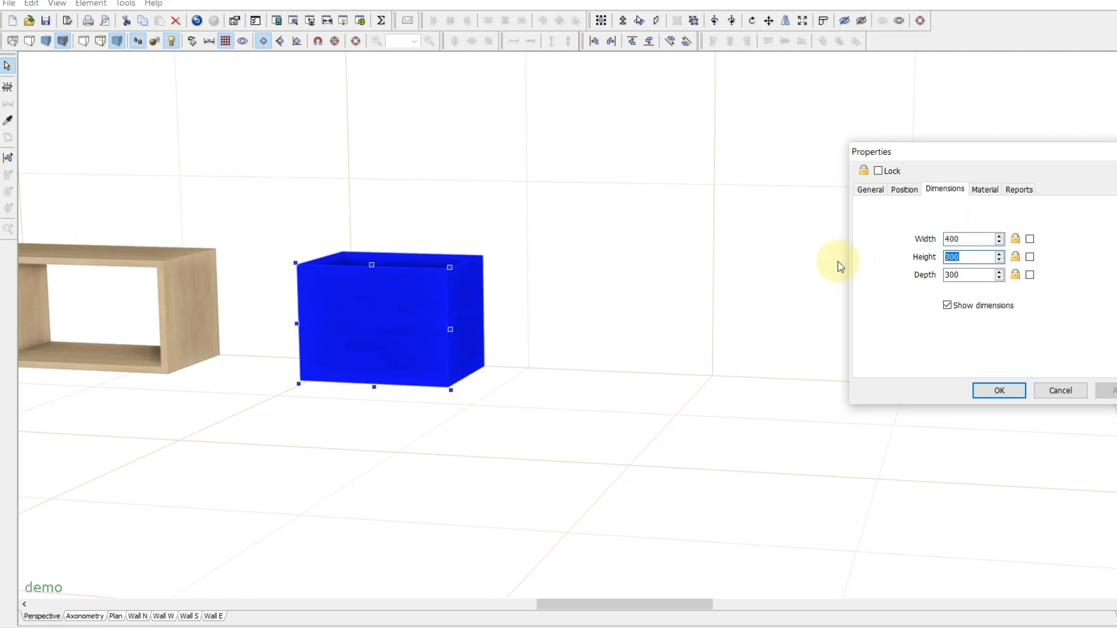
{"action": "type", "text": "200"}
{"action": "double_click", "coordinate": [960, 275]}
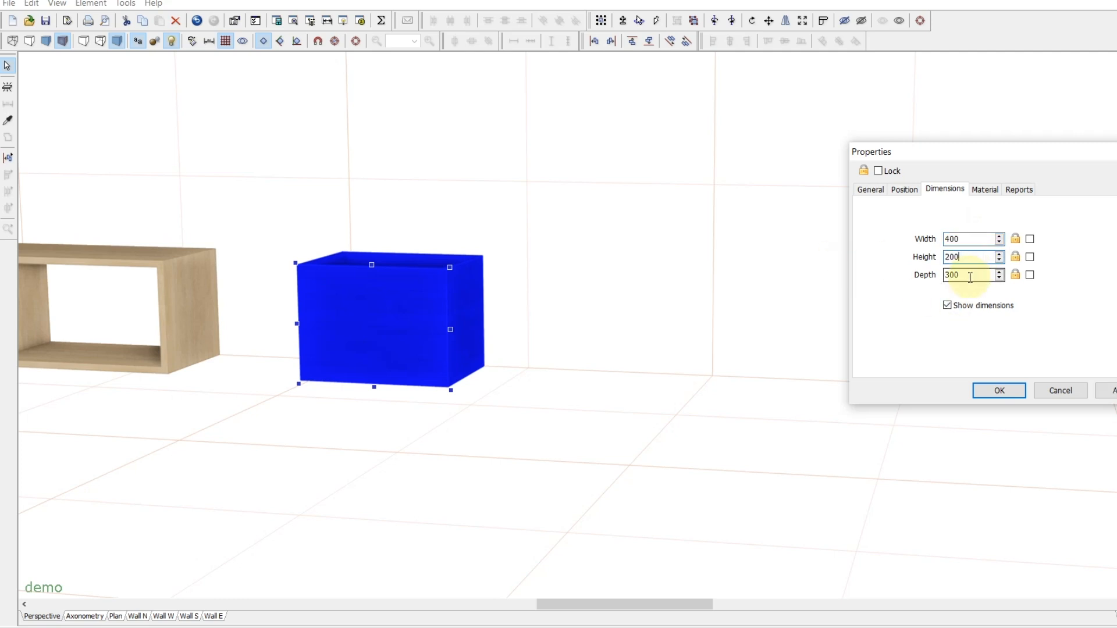
{"action": "type", "text": "25"}
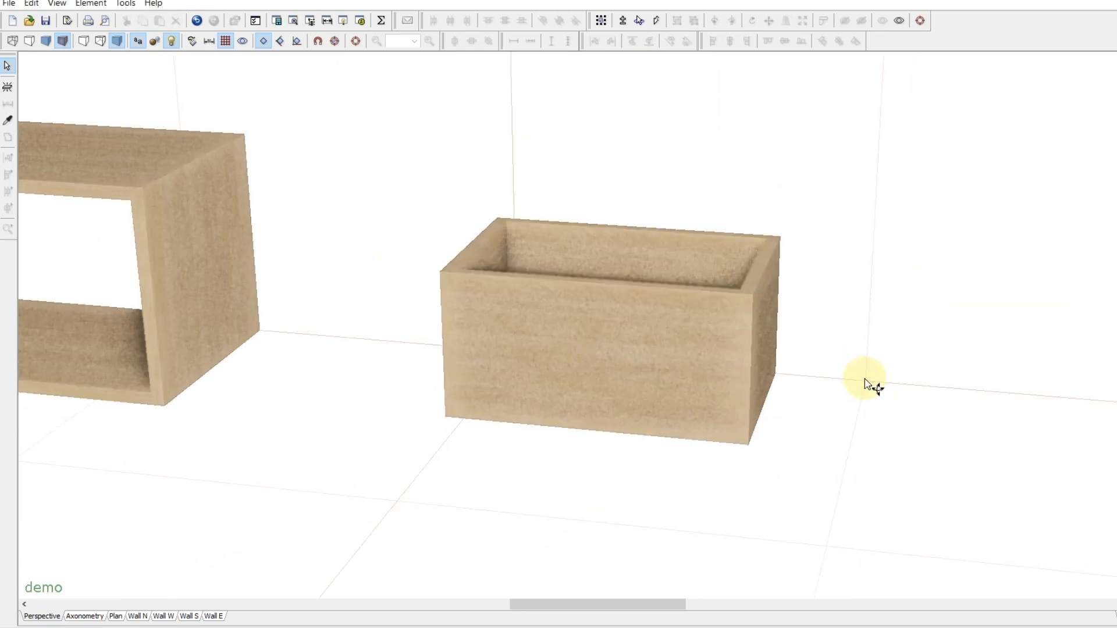
- Add a horizontal bottom panel to the open box frame and fit it to the frame
{"action": "left_click_drag", "start_coordinate": [864, 378], "coordinate": [864, 429]}
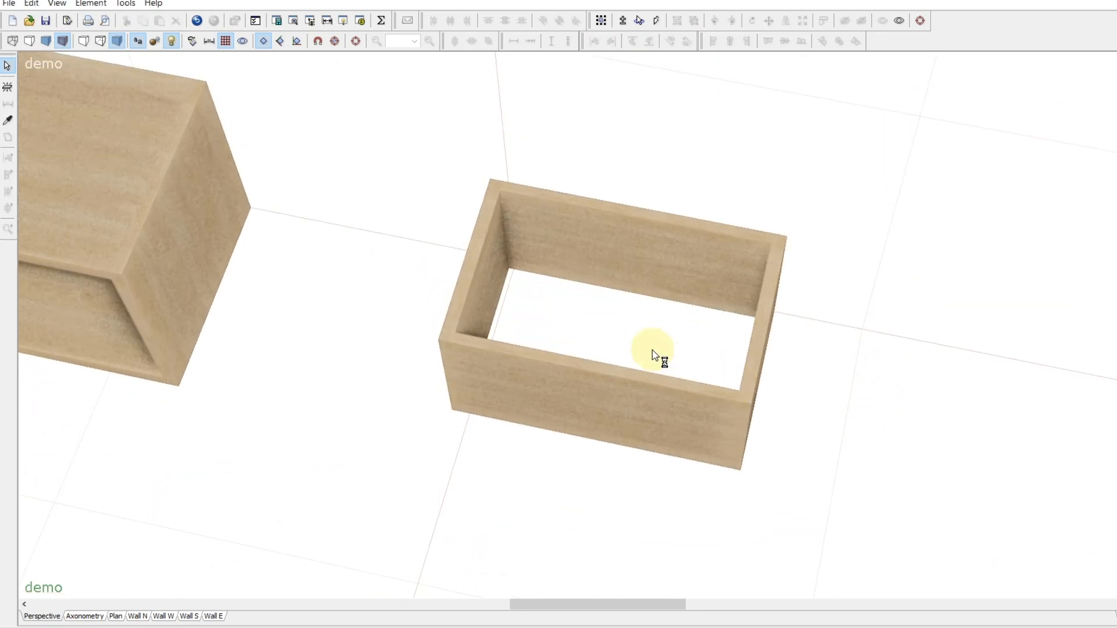
{"action": "left_click", "coordinate": [8, 86]}
{"action": "left_click", "coordinate": [601, 310]}
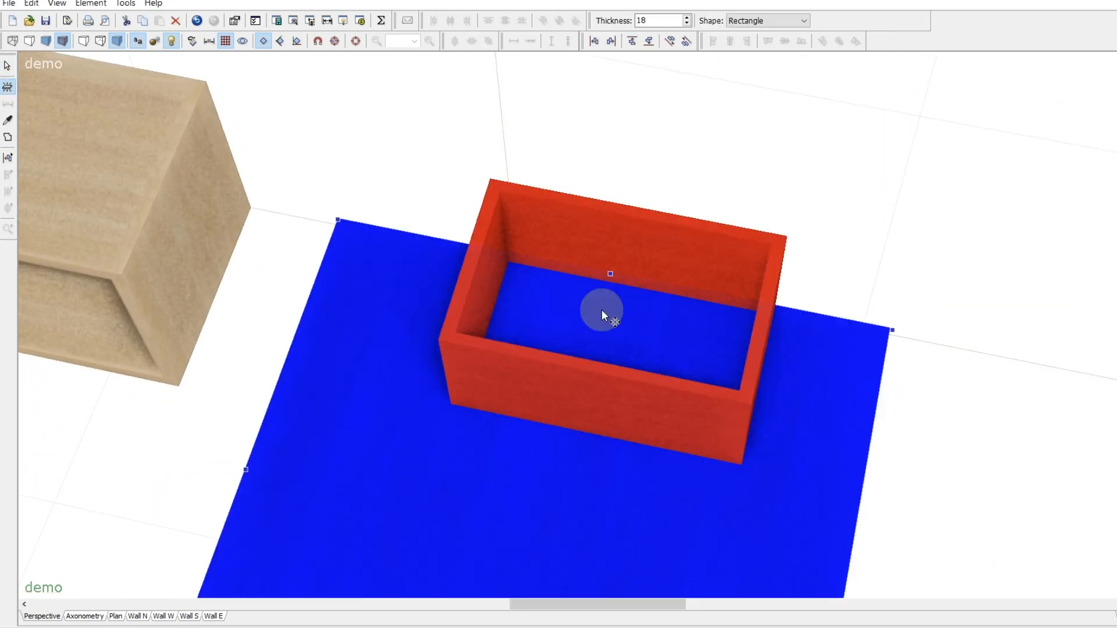
{"action": "scroll", "coordinate": [497, 445], "scroll_direction": "down", "scroll_amount": 3}
{"action": "left_click_drag", "start_coordinate": [414, 514], "coordinate": [653, 349]}
- Set the box's bottom panel to a height of 4
{"action": "double_click", "coordinate": [595, 316]}
{"action": "left_click", "coordinate": [938, 258]}
{"action": "double_click", "coordinate": [938, 259]}
{"action": "type", "text": "4"}
{"action": "key", "text": "Return"}
{"action": "scroll", "coordinate": [373, 135], "scroll_direction": "up", "scroll_amount": 3}
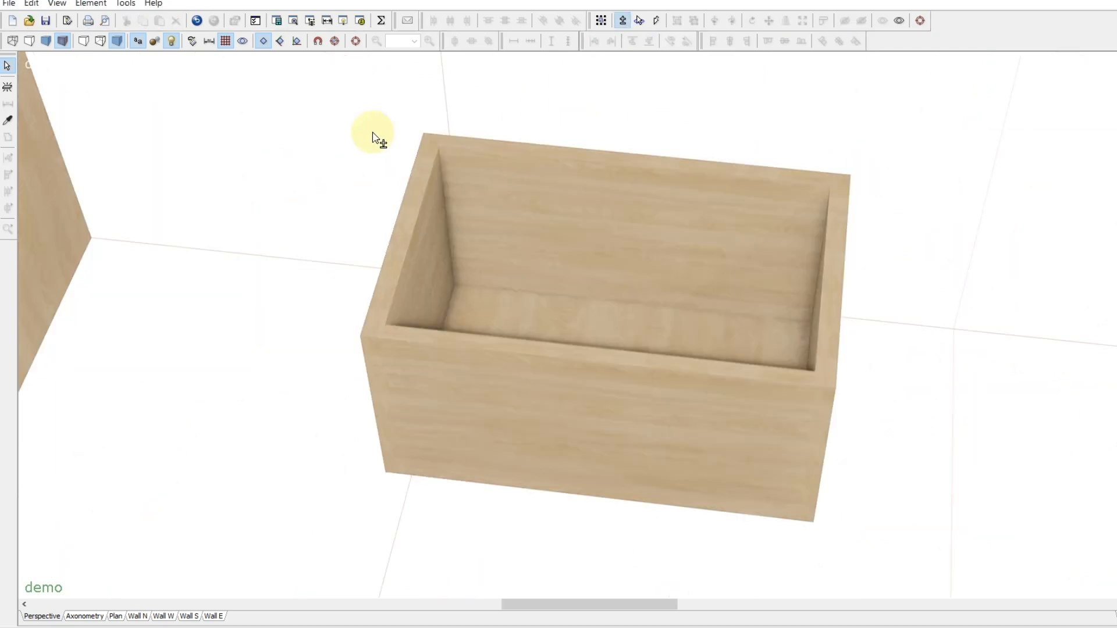
- Group the box frame and its bottom panel into one element
{"action": "left_click_drag", "start_coordinate": [251, 89], "coordinate": [982, 569]}
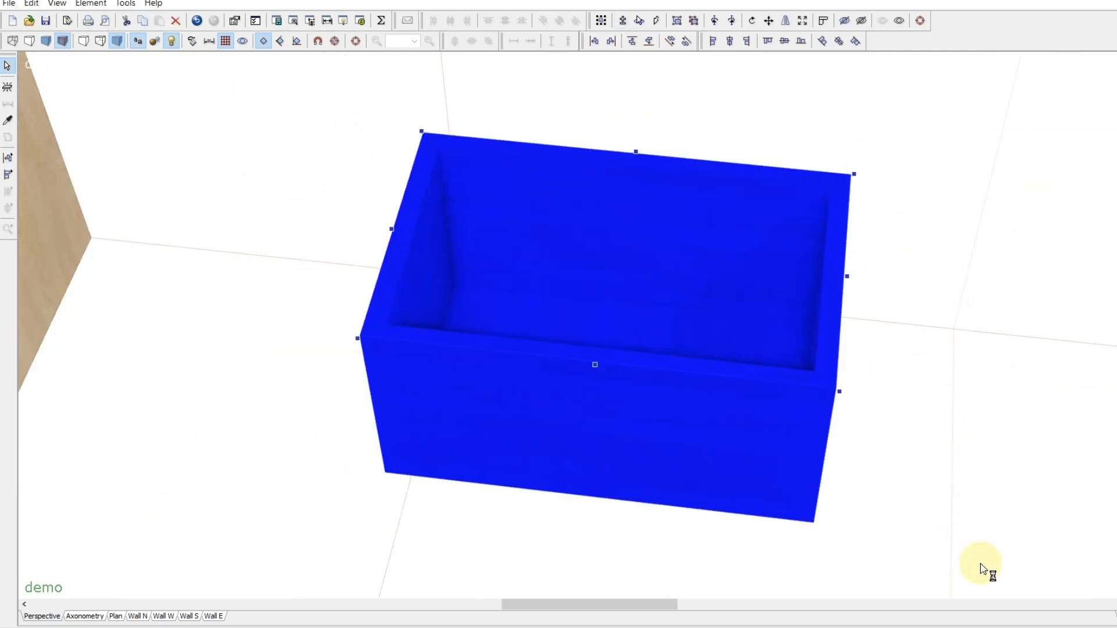
{"action": "key", "text": "ctrl+g"}
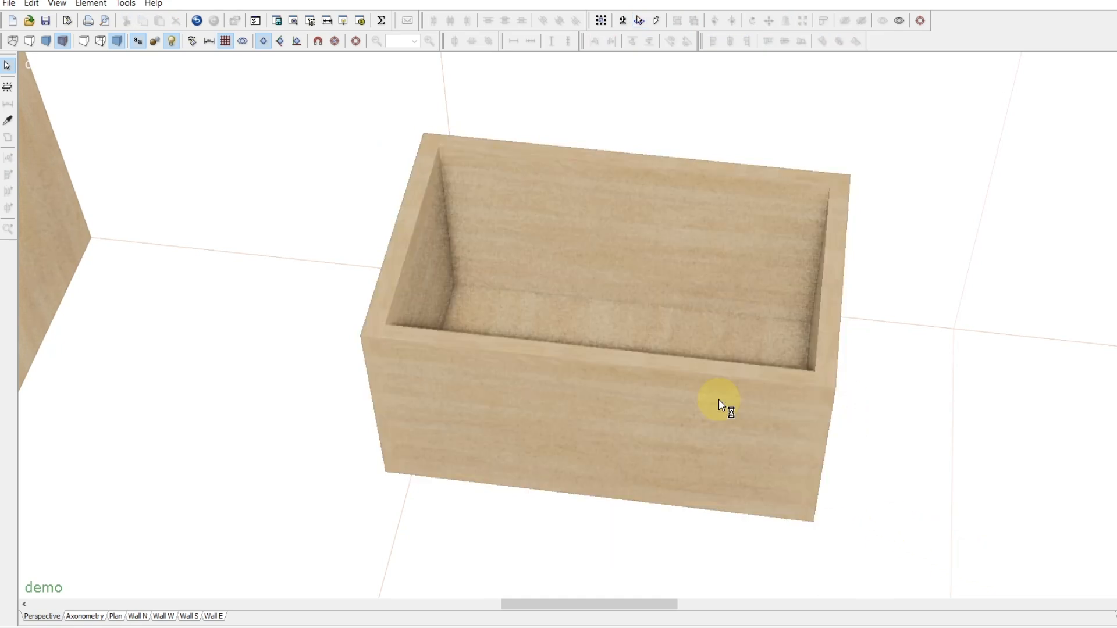
{"action": "left_click", "coordinate": [884, 429]}
- Move the grouped box into the unit's leftmost compartment and center the view on it
{"action": "scroll", "coordinate": [629, 337], "scroll_direction": "down", "scroll_amount": 5}
{"action": "mouse_move", "coordinate": [629, 337]}
{"action": "left_mouse_down"}
{"action": "mouse_move", "coordinate": [125, 307]}
{"action": "mouse_move", "coordinate": [90, 343]}
{"action": "left_mouse_up"}
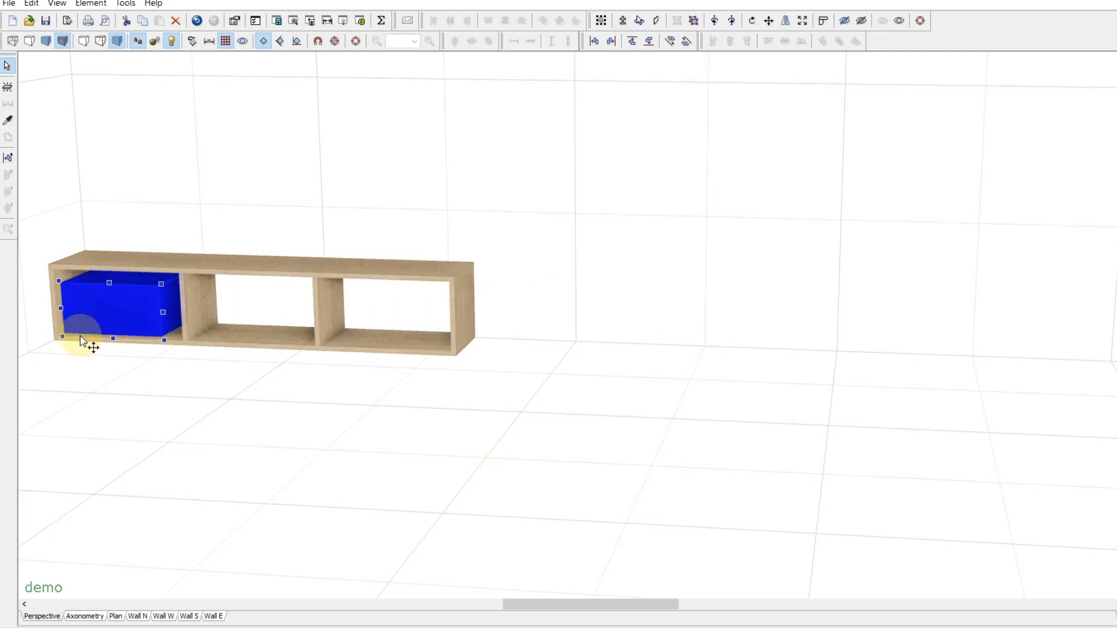
{"action": "right_click", "coordinate": [105, 316]}
{"action": "left_click", "coordinate": [166, 325]}
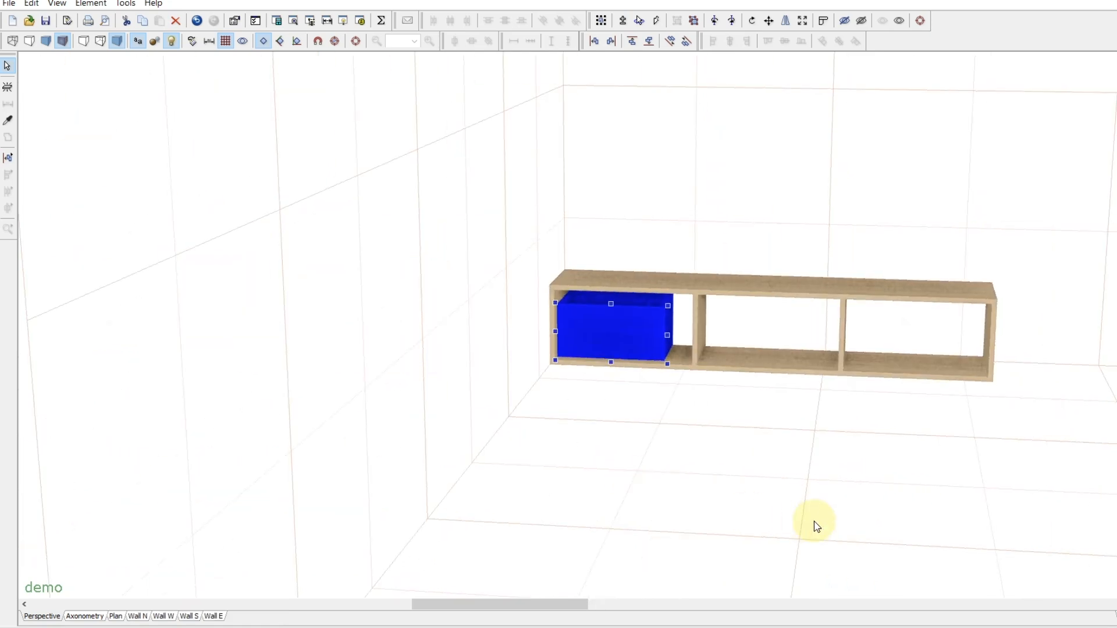
- Align the front of the box with the front edge of the unit's bottom panel
{"action": "scroll", "coordinate": [692, 286], "scroll_direction": "up", "scroll_amount": 5}
{"action": "left_click", "coordinate": [692, 287]}
{"action": "left_click", "coordinate": [735, 431], "text": "shift"}
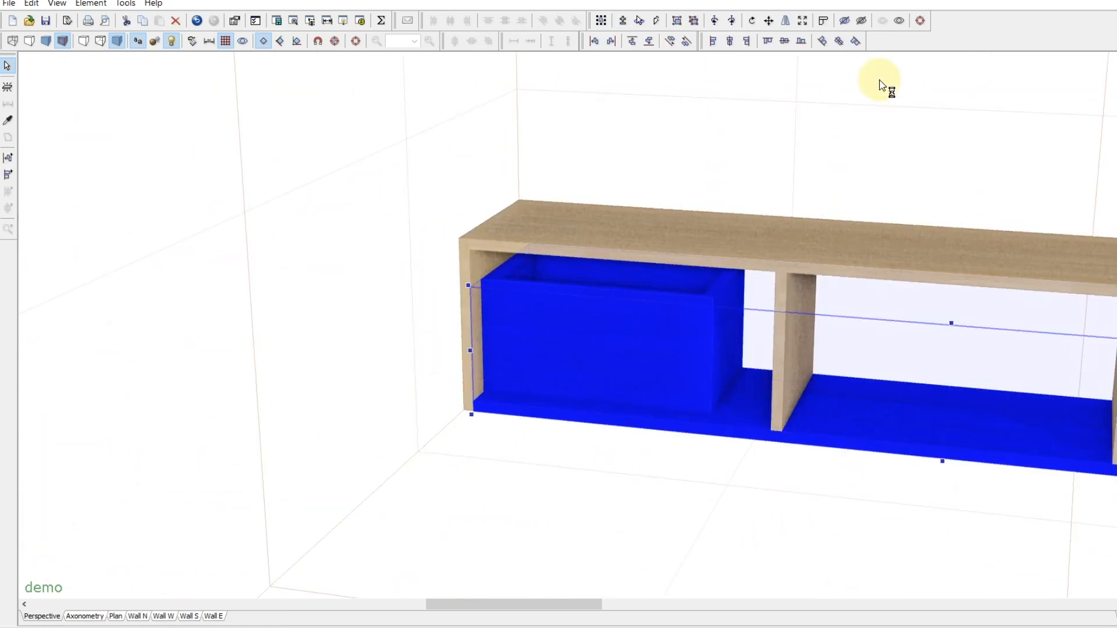
{"action": "left_click", "coordinate": [824, 44]}
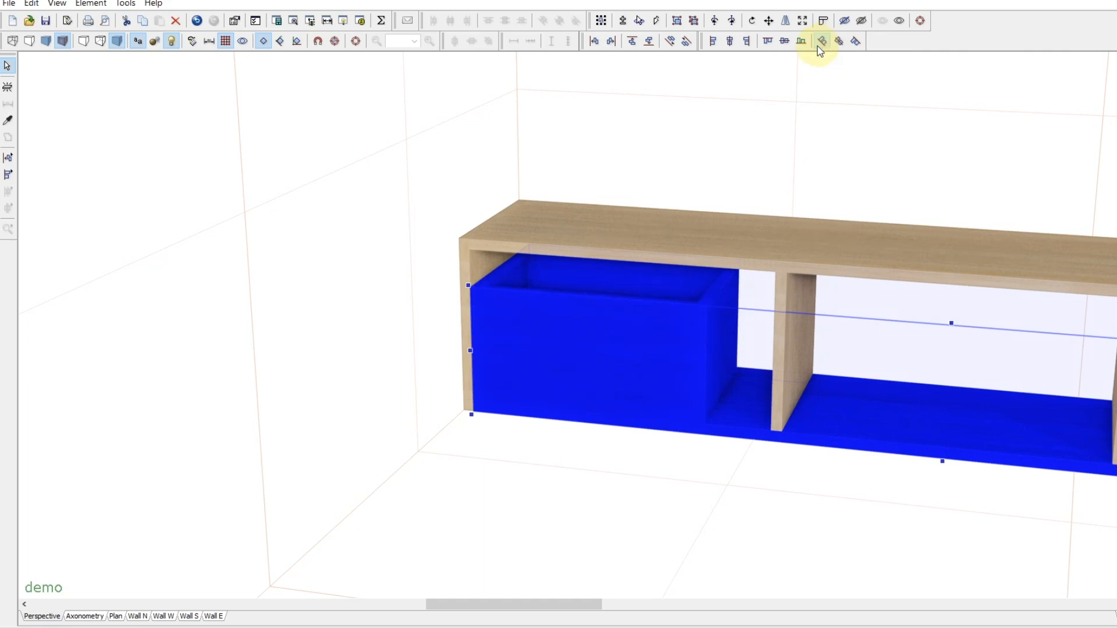
- Stretch the box sideways until its right side meets the first divider
{"action": "left_click", "coordinate": [793, 166]}
{"action": "left_click_drag", "start_coordinate": [793, 167], "coordinate": [676, 283]}
{"action": "left_click", "coordinate": [733, 330]}
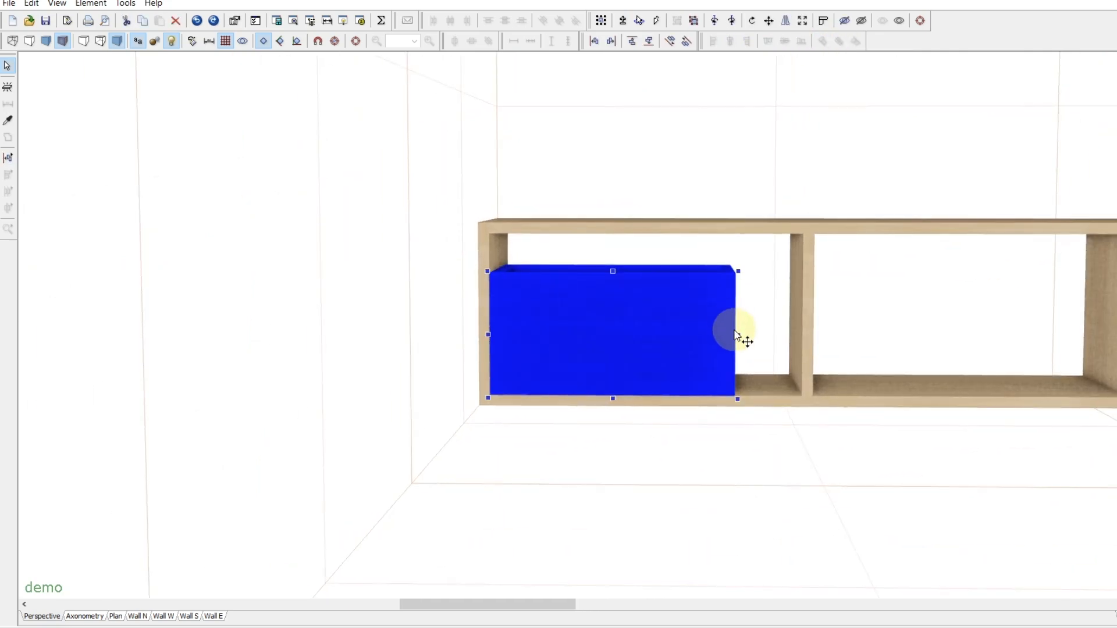
{"action": "left_click_drag", "start_coordinate": [738, 336], "coordinate": [996, 340]}
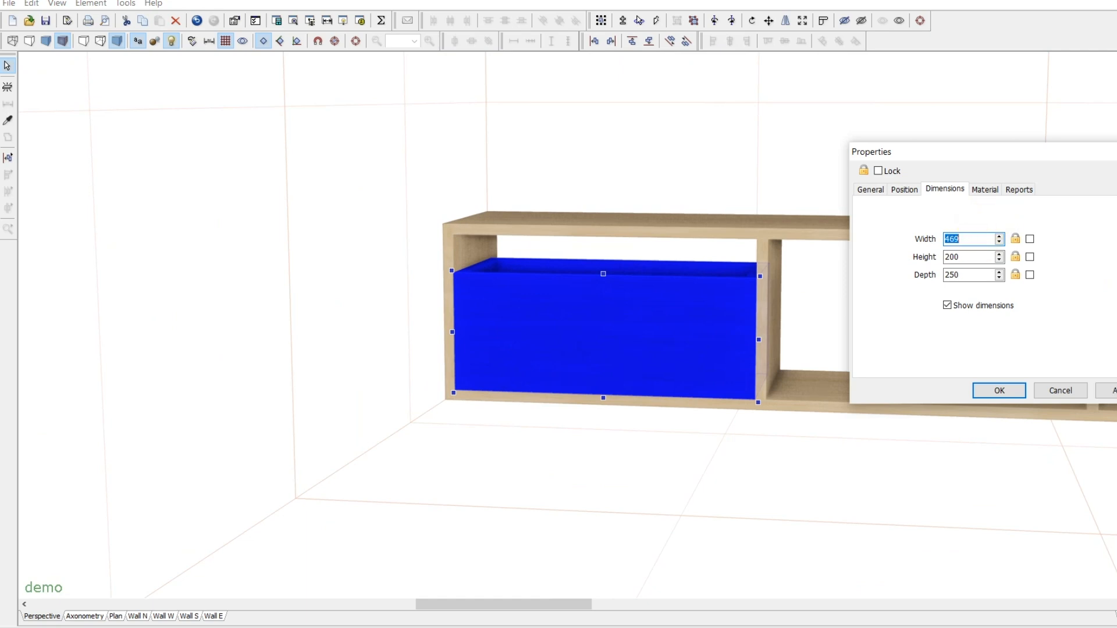
- Reduce the box's width to leave clearance inside the compartment
{"action": "key", "text": "Return"}
{"action": "left_click", "coordinate": [589, 400]}
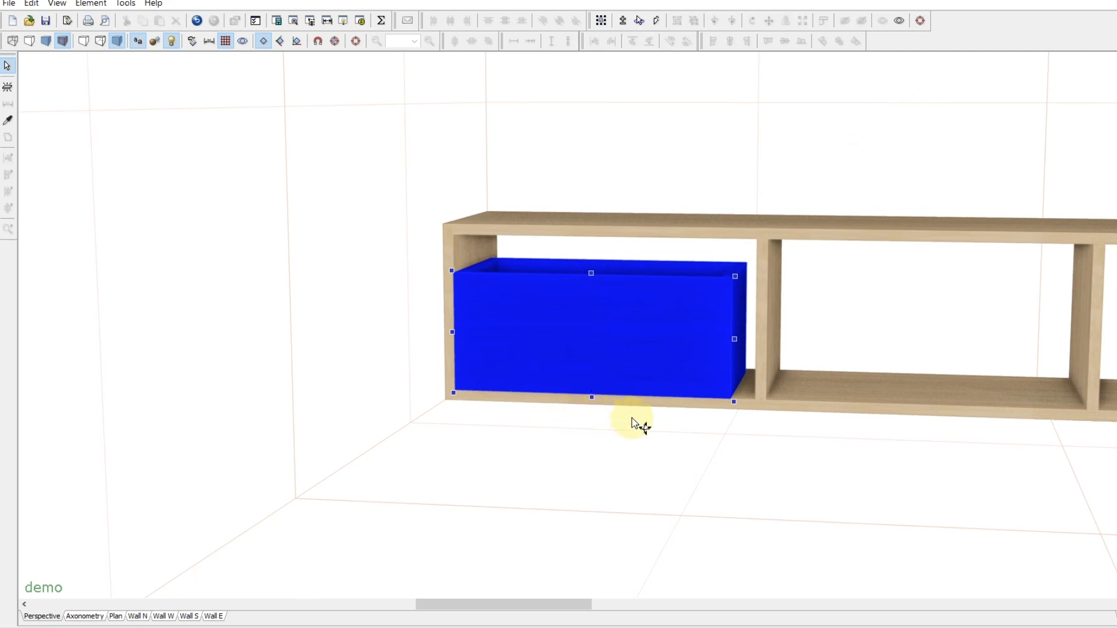
{"action": "left_click", "coordinate": [640, 435]}
- Set the box's left position to 18+20 and its bottom position to 18+10
{"action": "double_click", "coordinate": [548, 326]}
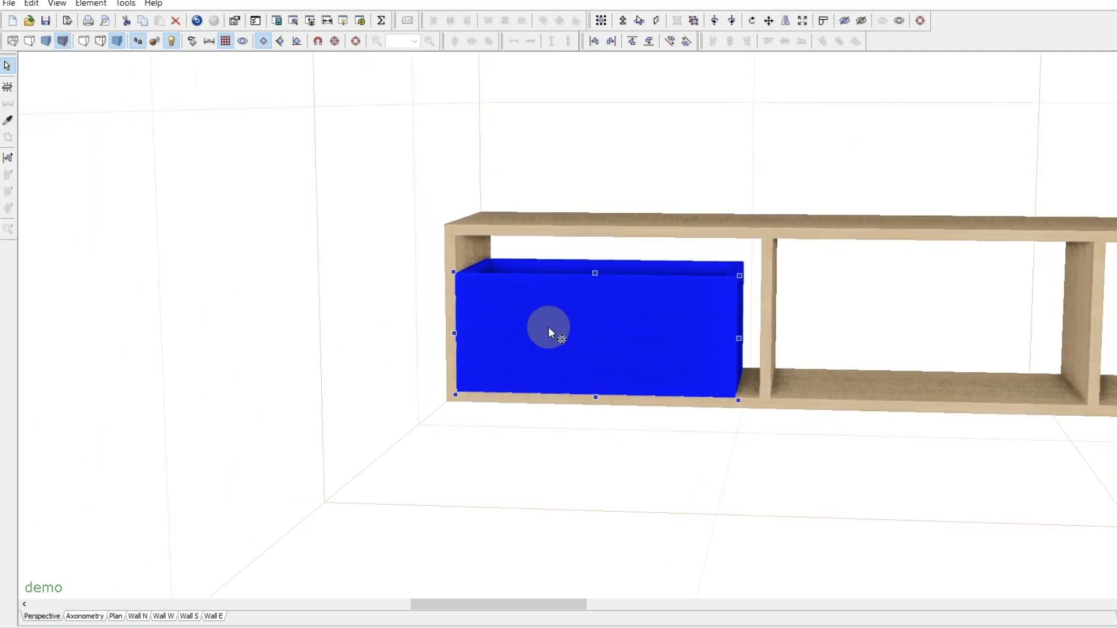
{"action": "left_click", "coordinate": [905, 190]}
{"action": "double_click", "coordinate": [944, 239]}
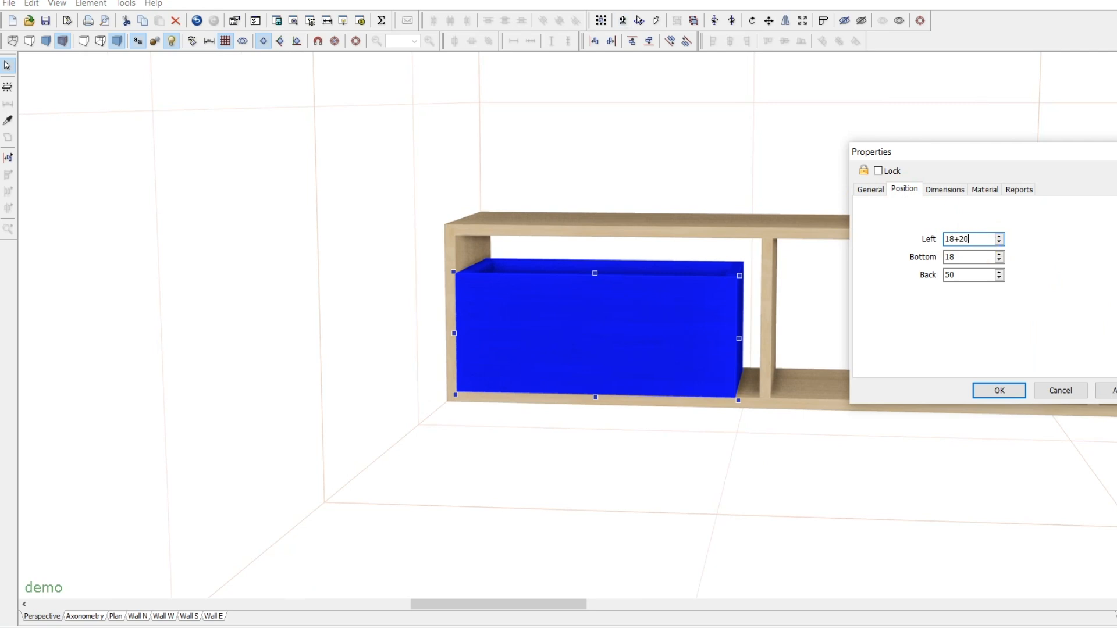
{"action": "left_click", "coordinate": [879, 289]}
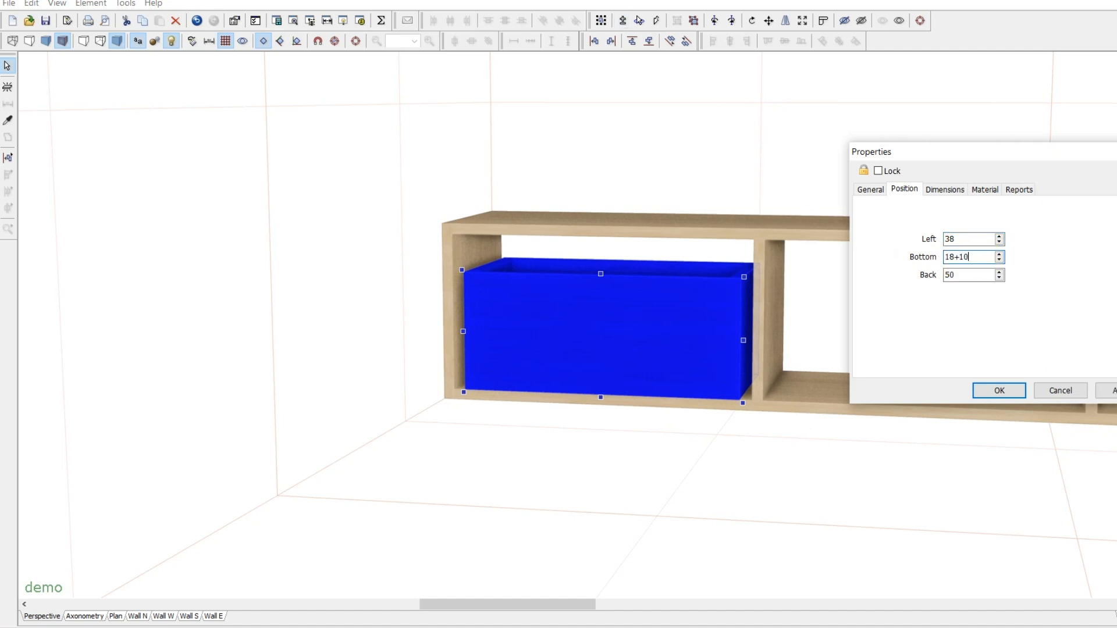
{"action": "left_click", "coordinate": [437, 256]}
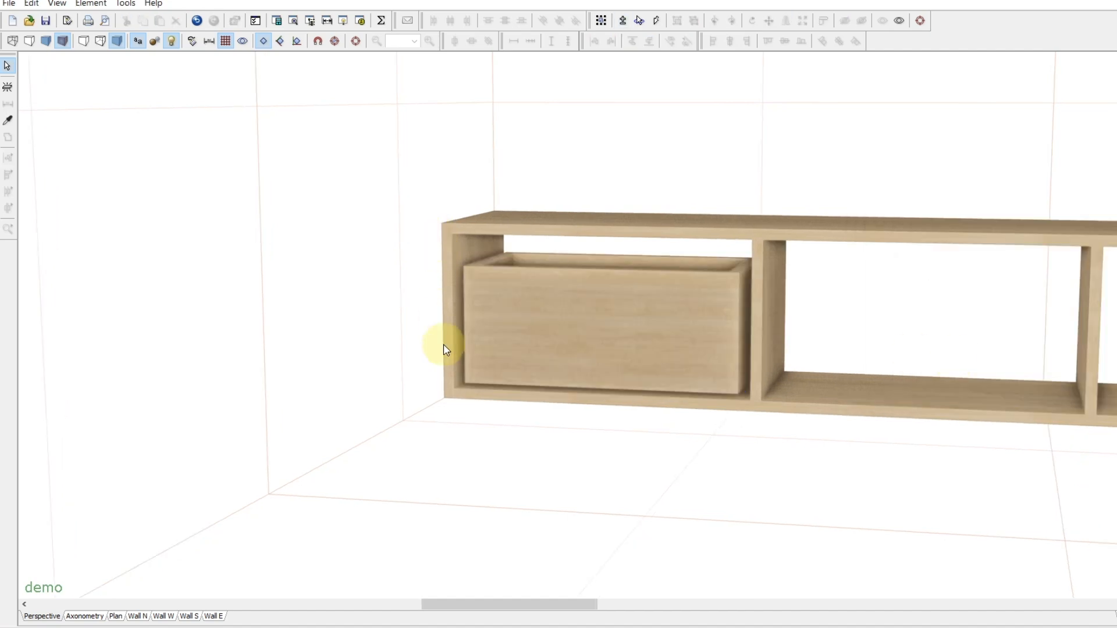
- Move the ribbed grey front panel onto the front of the unit, flush with its lower left corner
{"action": "left_click_drag", "start_coordinate": [927, 342], "coordinate": [675, 326]}
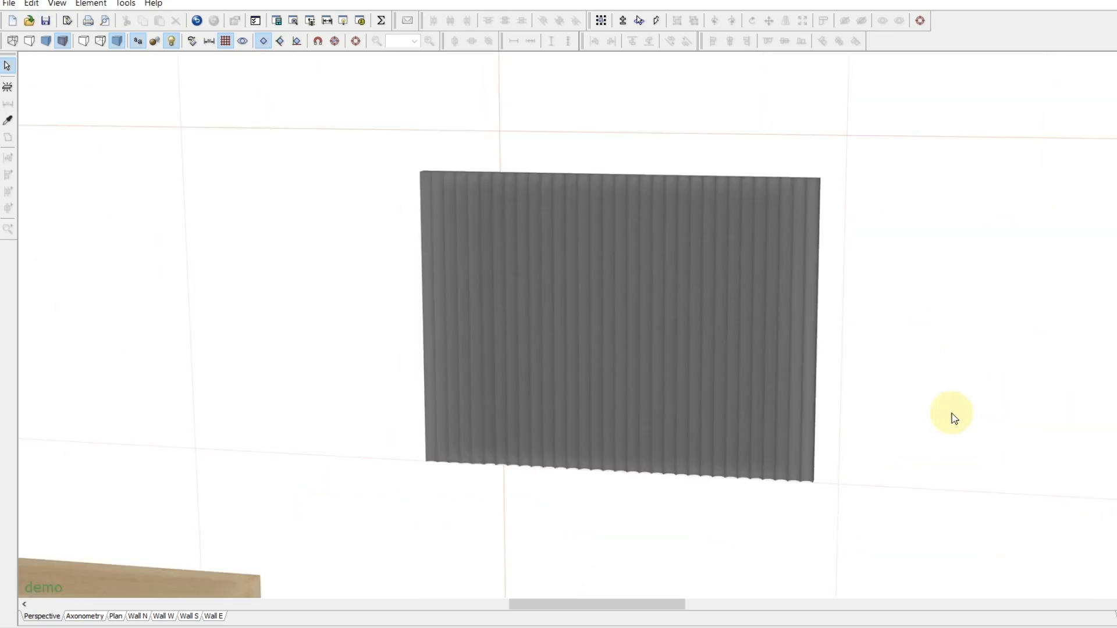
{"action": "left_click_drag", "start_coordinate": [950, 416], "coordinate": [913, 399]}
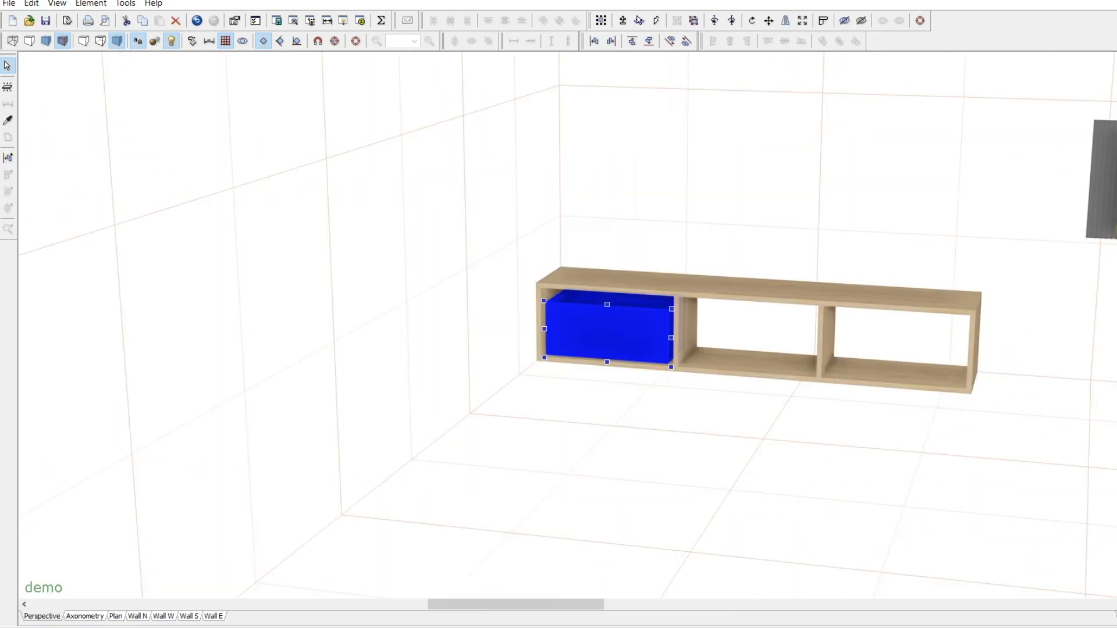
{"action": "left_click_drag", "start_coordinate": [1104, 181], "coordinate": [677, 356]}
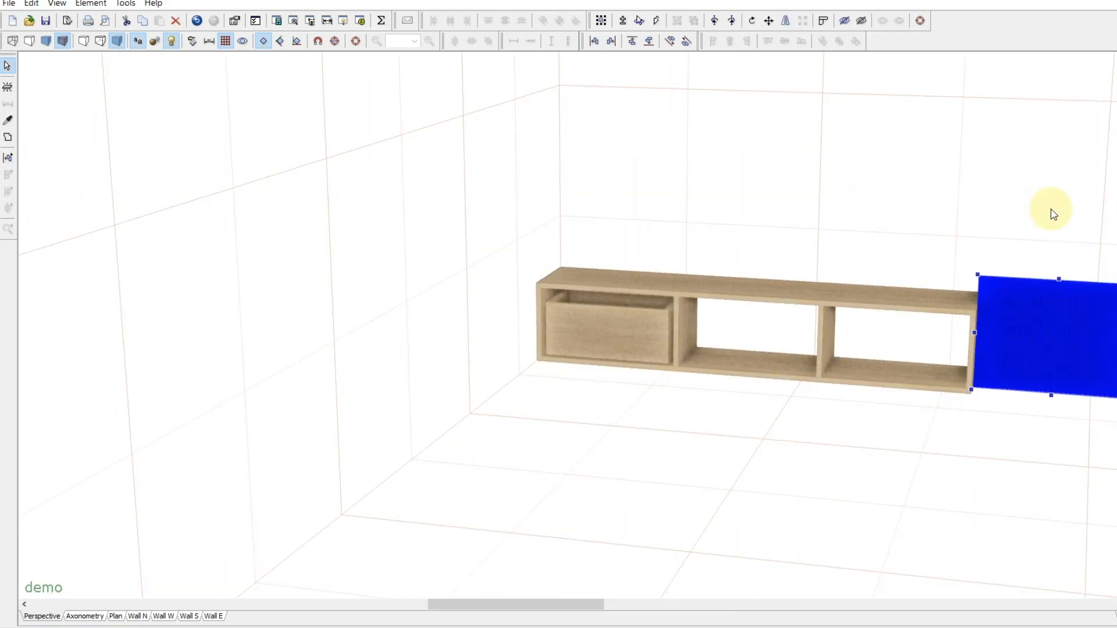
{"action": "left_click_drag", "start_coordinate": [1049, 199], "coordinate": [1051, 284]}
{"action": "left_click_drag", "start_coordinate": [1021, 403], "coordinate": [572, 219]}
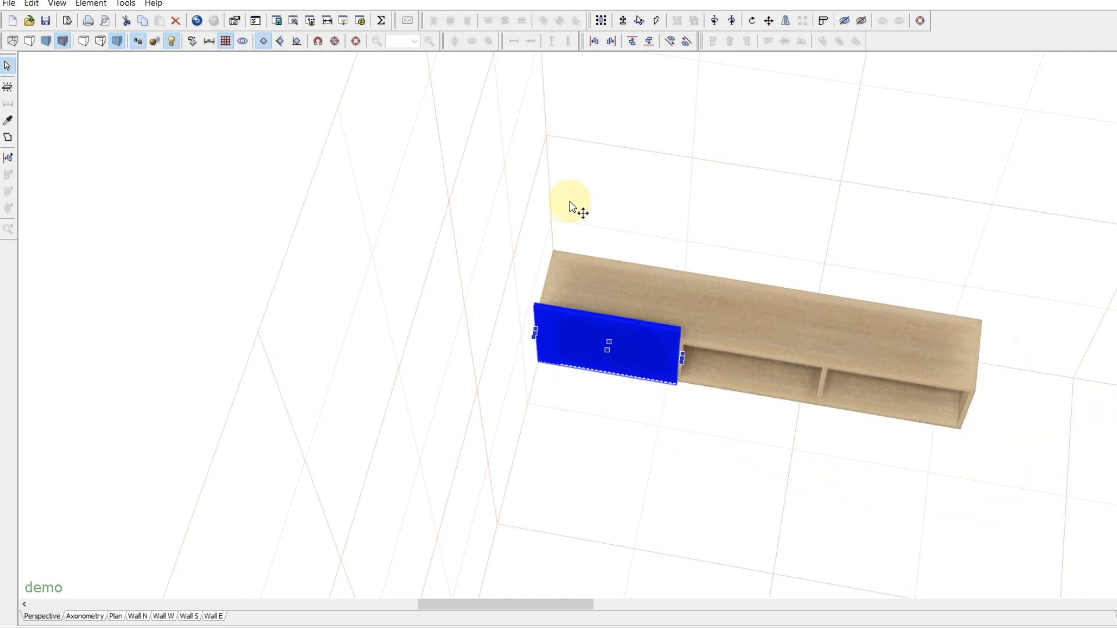
- Resize the ribbed front panel to cover the leftmost compartment at the unit's full height
{"action": "scroll", "coordinate": [710, 386], "scroll_direction": "up", "scroll_amount": 5}
{"action": "middle_click_drag", "start_coordinate": [710, 386], "coordinate": [668, 473]}
{"action": "double_click", "coordinate": [638, 210]}
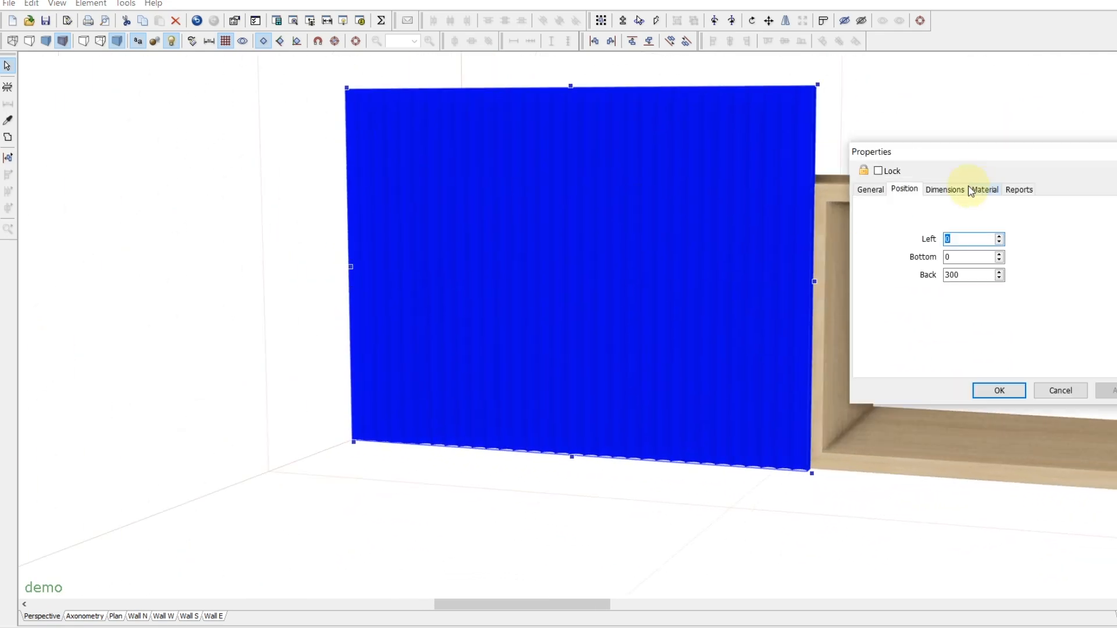
{"action": "left_click", "coordinate": [949, 190]}
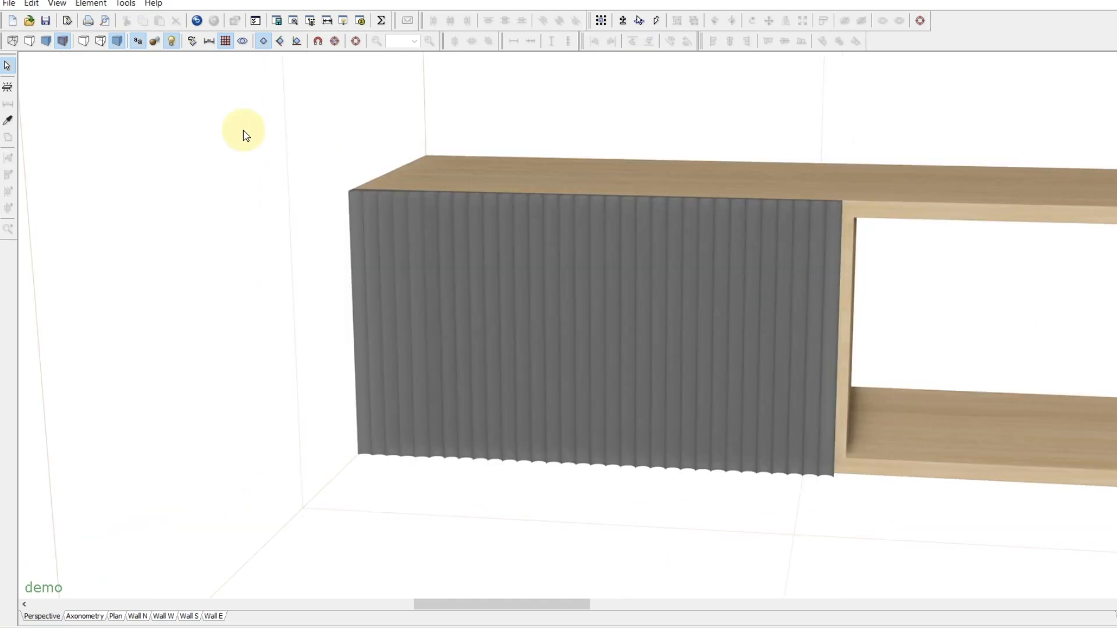
- Group the ribbed front panel with the box behind it to form a complete drawer
{"action": "left_click", "coordinate": [580, 250]}
{"action": "middle_click_drag", "start_coordinate": [997, 316], "coordinate": [780, 317]}
{"action": "left_click", "coordinate": [742, 282], "text": "shift"}
{"action": "middle_click_drag", "start_coordinate": [381, 145], "coordinate": [538, 145]}
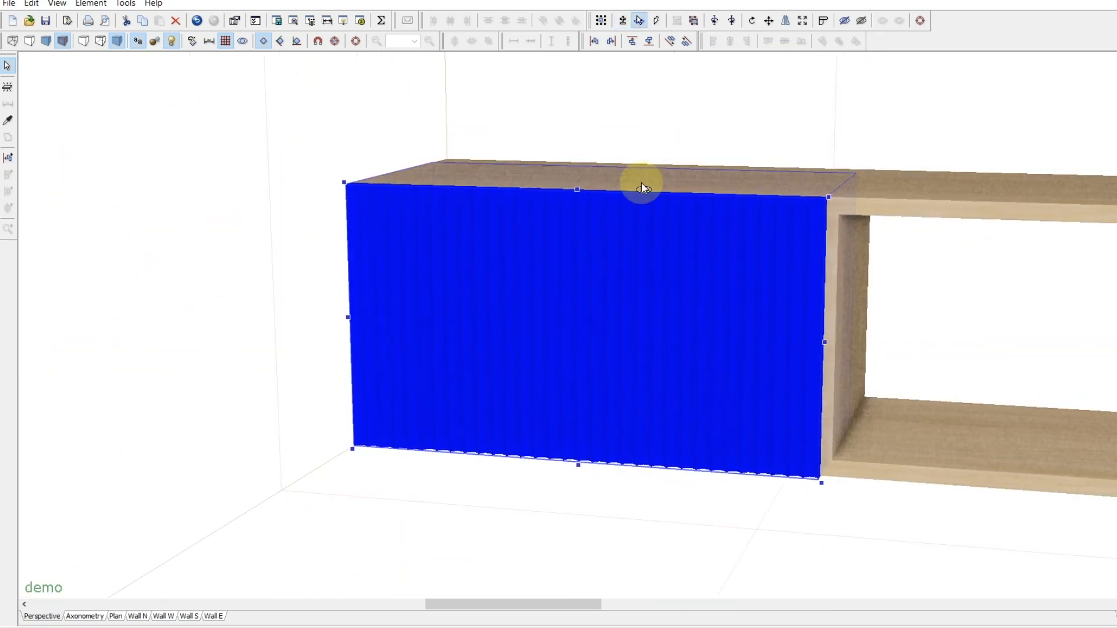
- Copy the drawer into the other two compartments and apply the dark grey material to the unit's panels
{"action": "scroll", "coordinate": [980, 349], "scroll_direction": "down", "scroll_amount": 3}
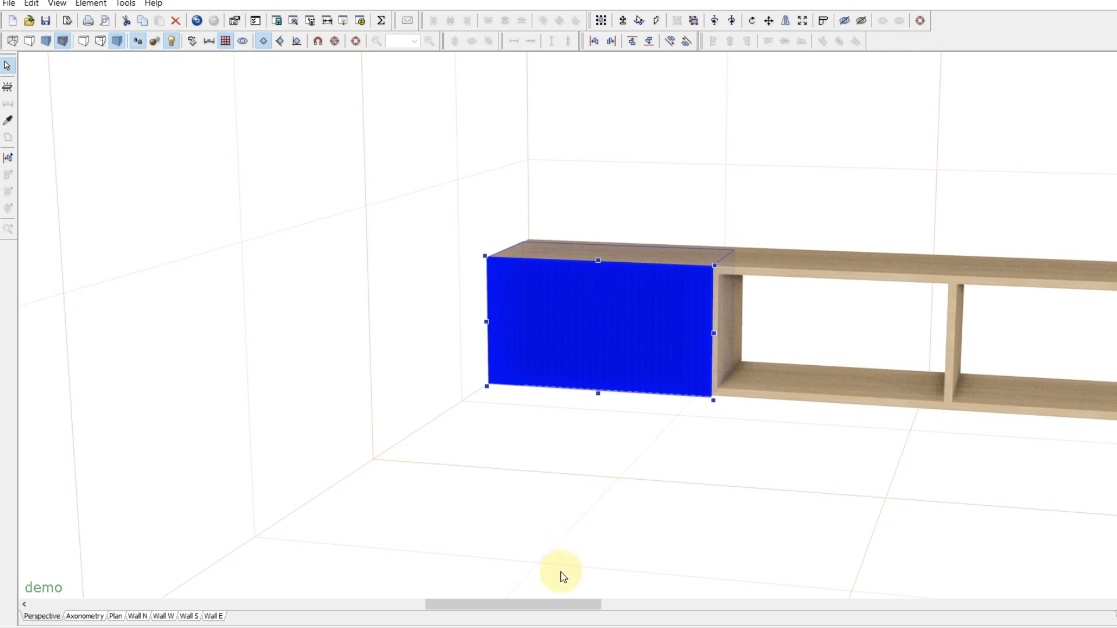
{"action": "left_click_drag", "start_coordinate": [566, 606], "coordinate": [596, 605]}
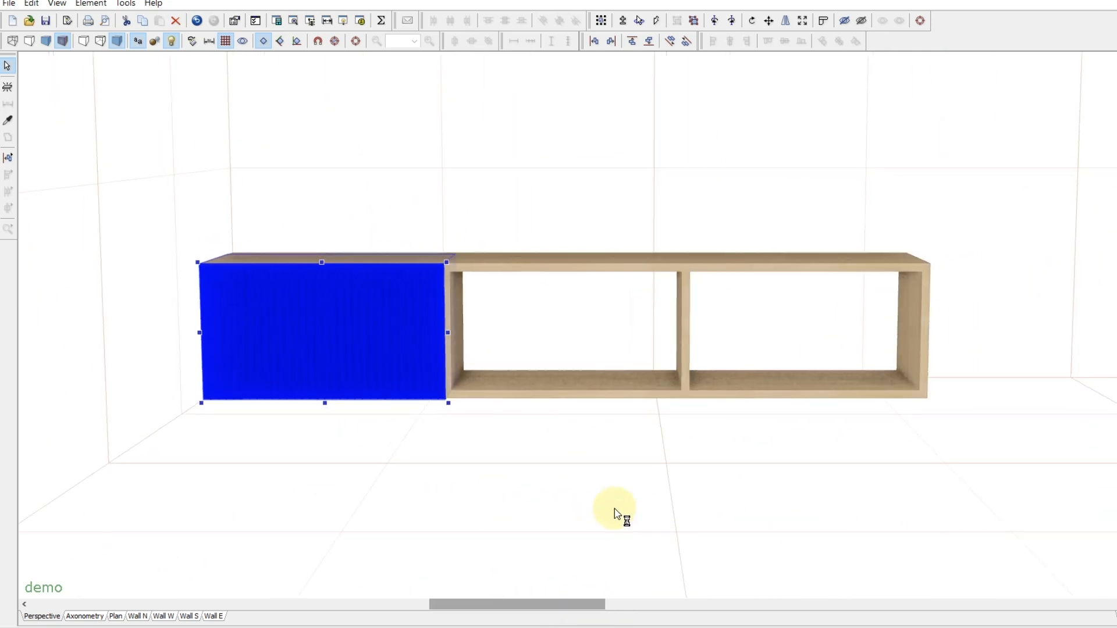
{"action": "left_click_drag", "start_coordinate": [538, 464], "coordinate": [659, 500]}
{"action": "left_click", "coordinate": [777, 466]}
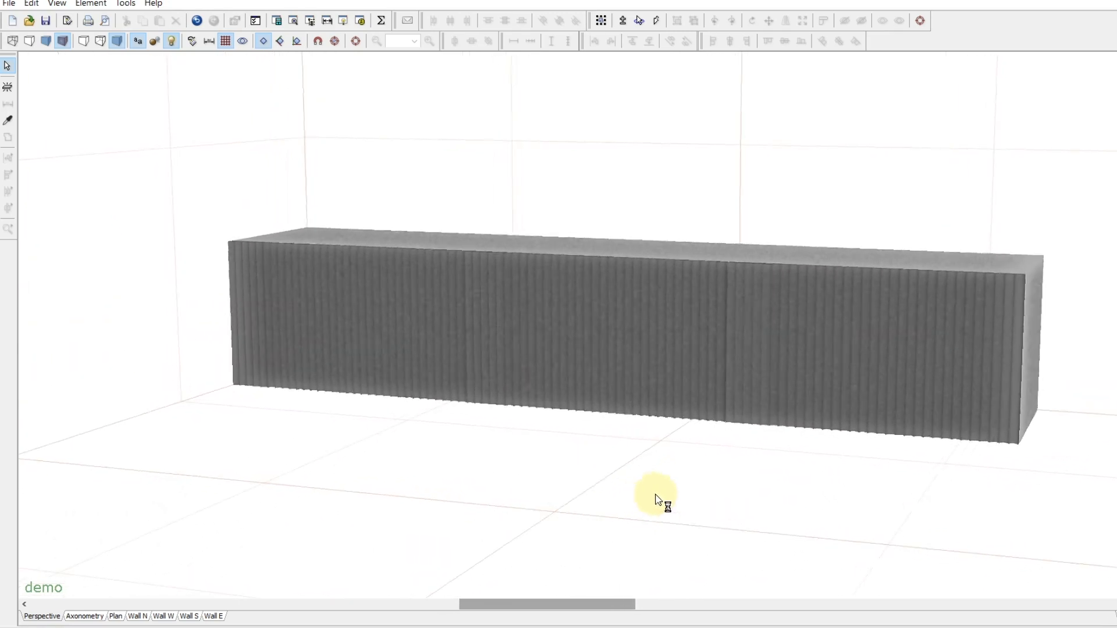
{"action": "left_click_drag", "start_coordinate": [615, 603], "coordinate": [611, 602]}
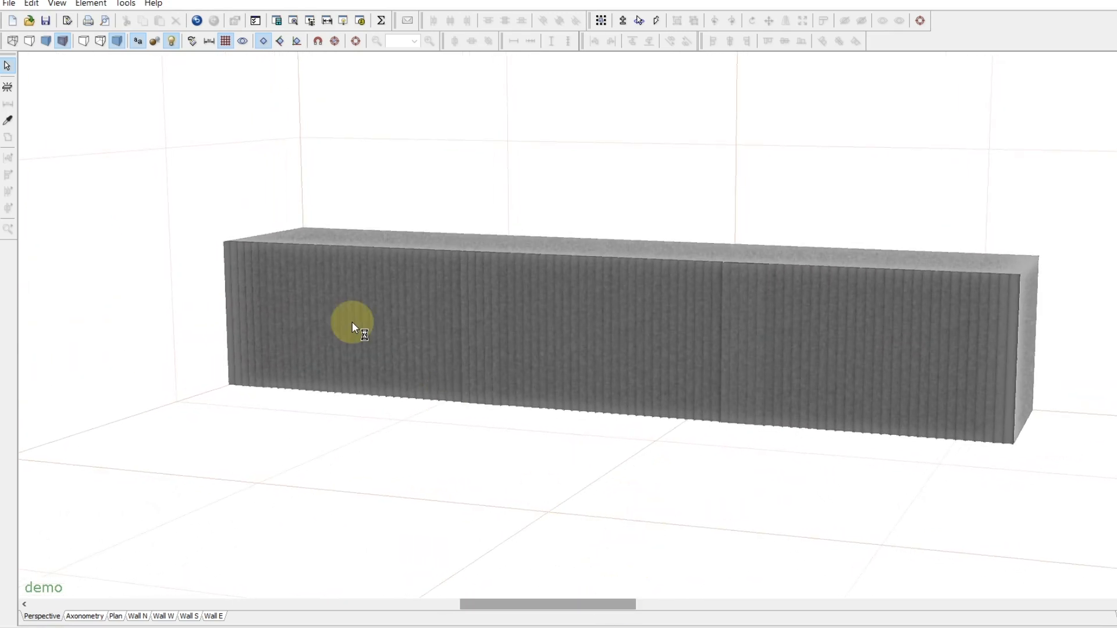